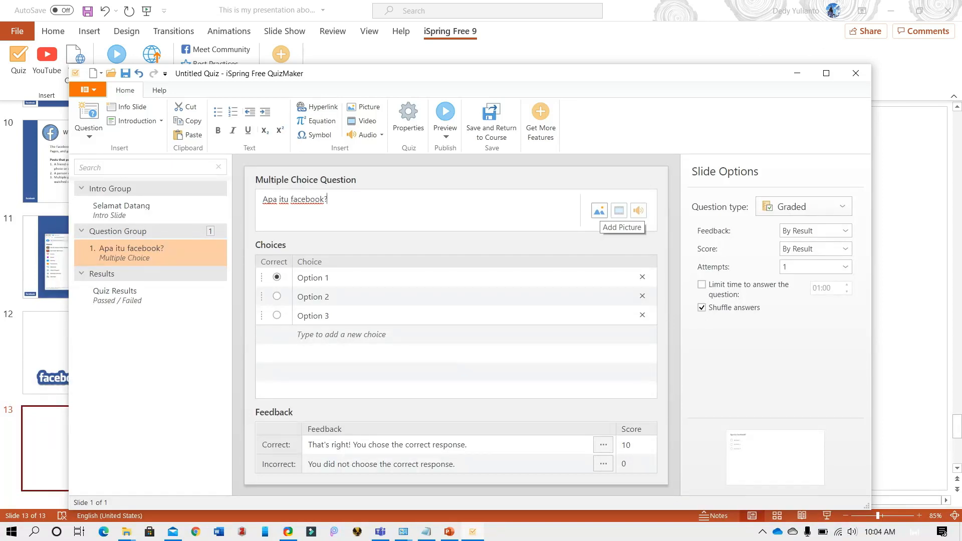
Add the picture download.png from the Pictures folder to the question "Apa itu facebook?"
click(599, 211)
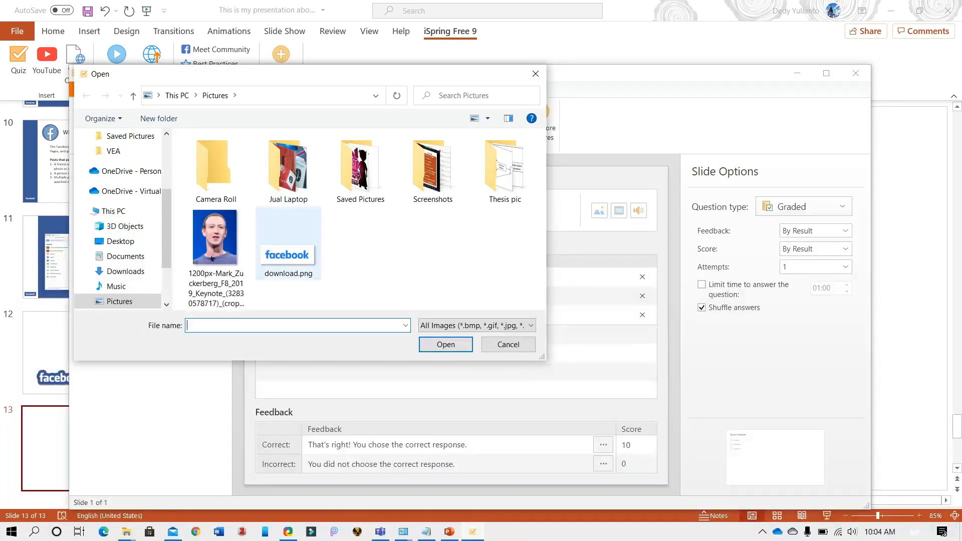
click(288, 248)
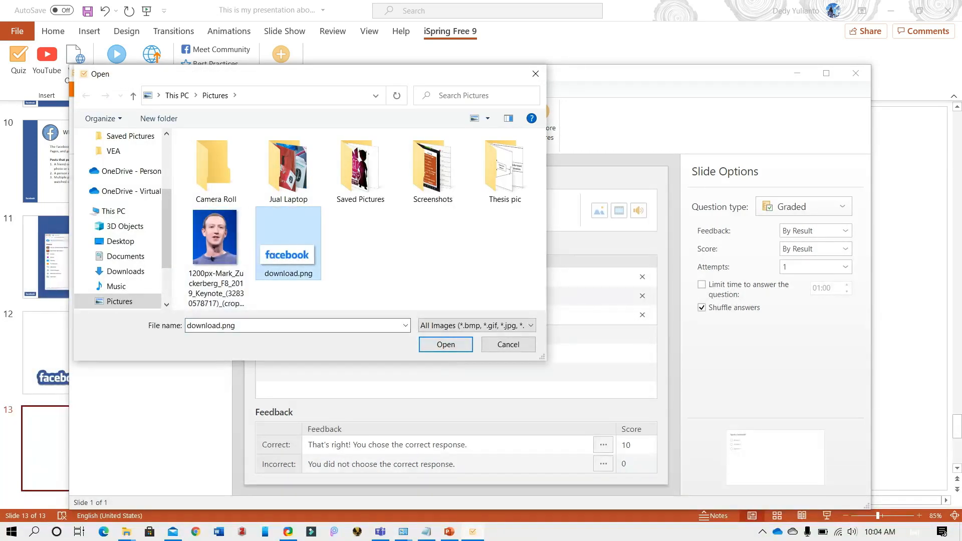
click(445, 344)
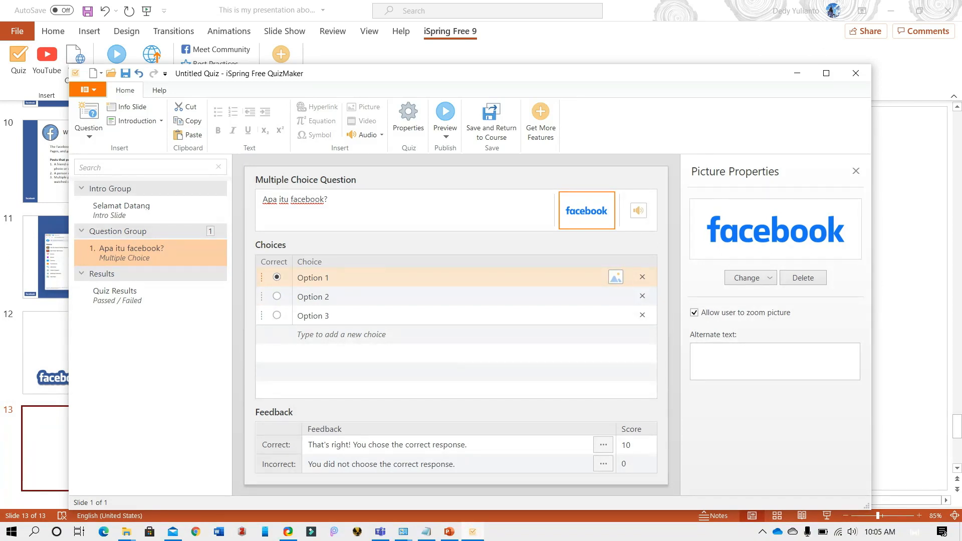
Replace the first answer choice's text with "media sosial"
click(332, 278)
drag(330, 277, 297, 278)
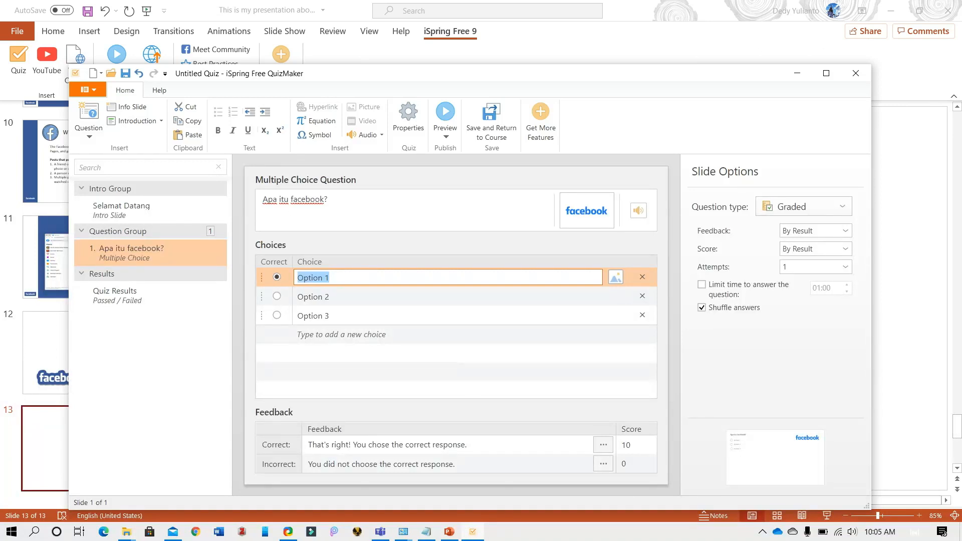
text(media so)
text( si)
text(o)
text(sial)
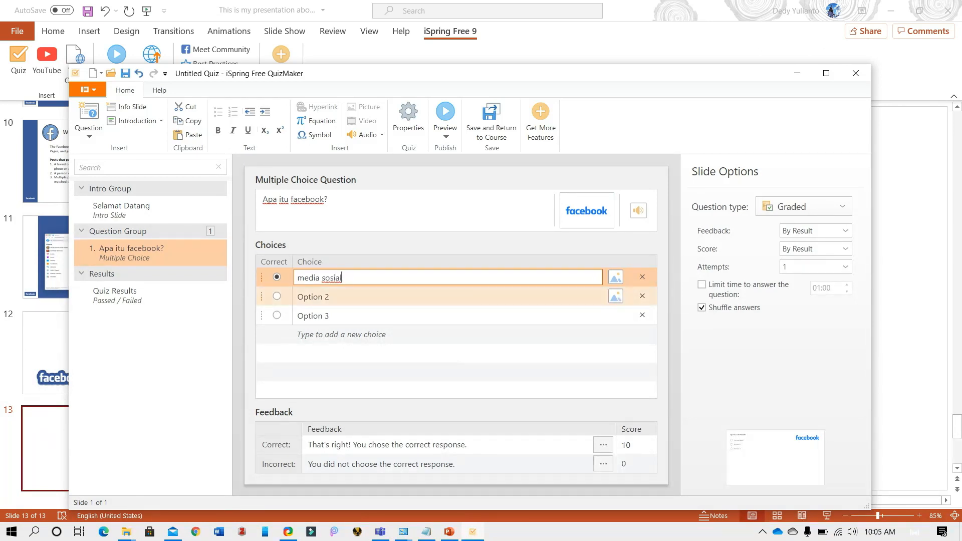
Set the second and third choices to "game" and "aplikasi", and add a fourth choice "kendaraan"
key(Tab)
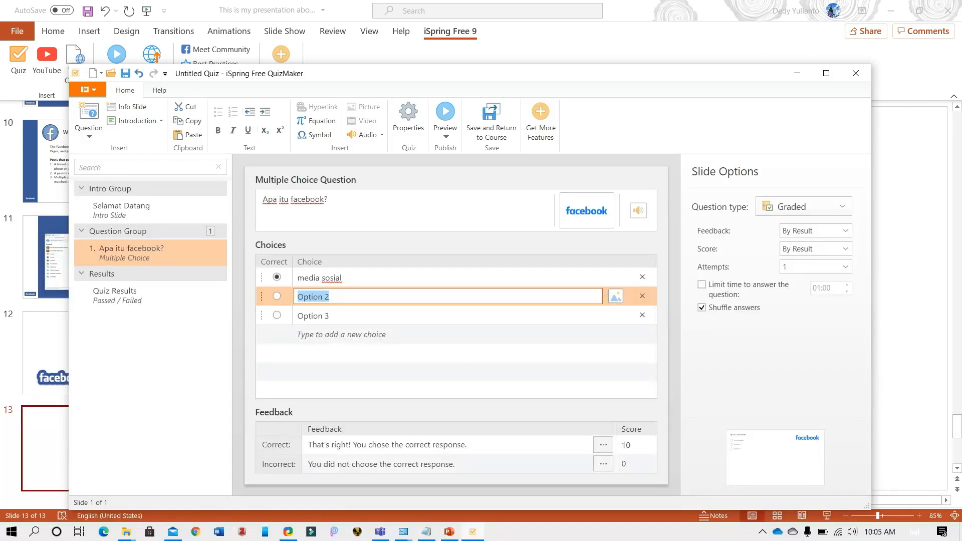
text(game)
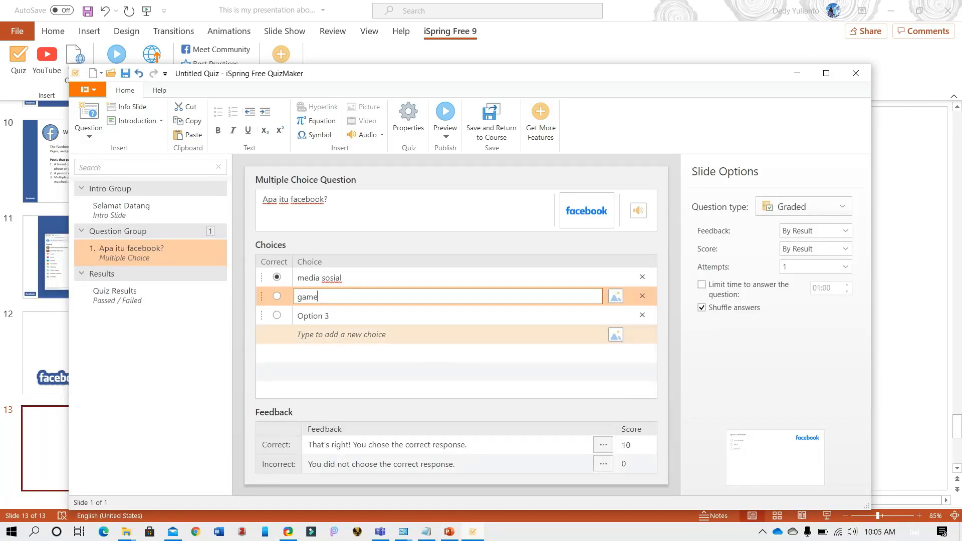
key(Tab)
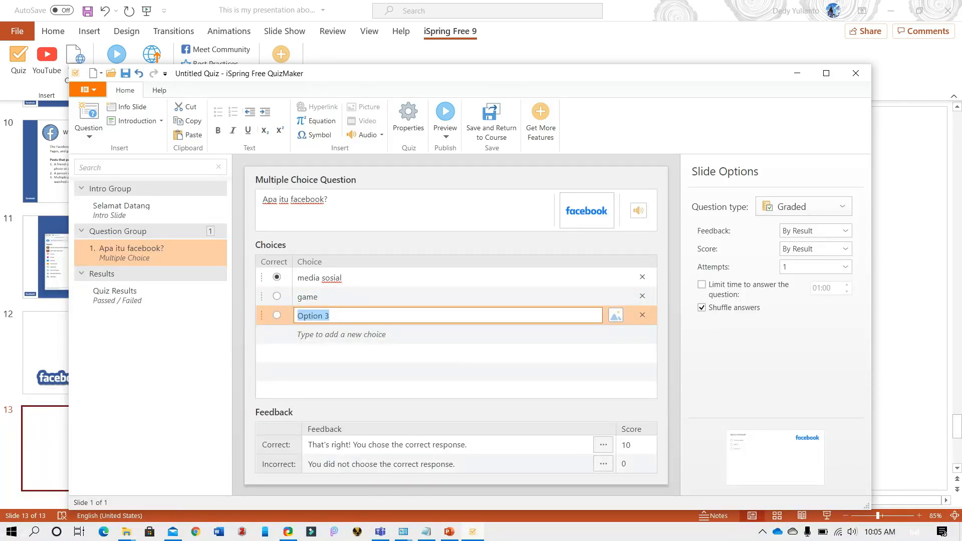
text(aplikasi)
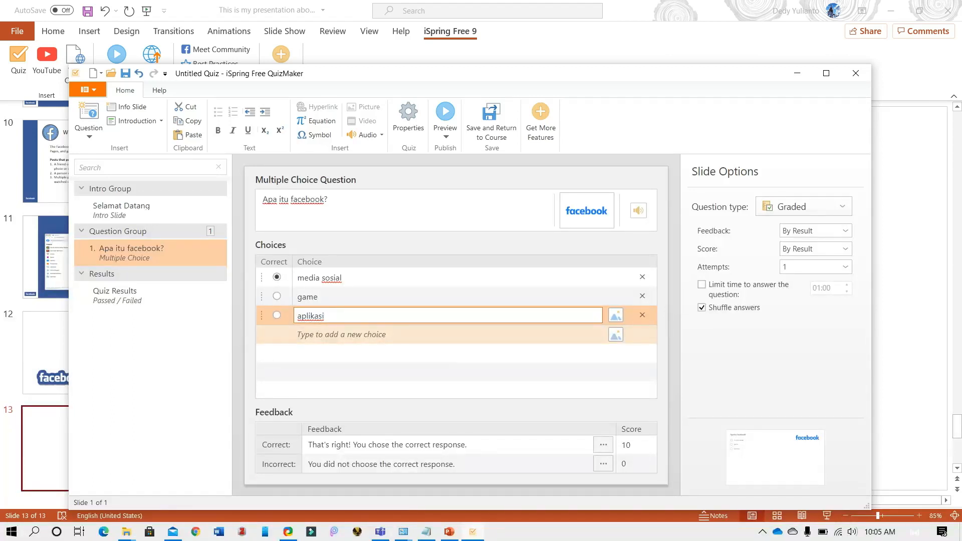
key(Return)
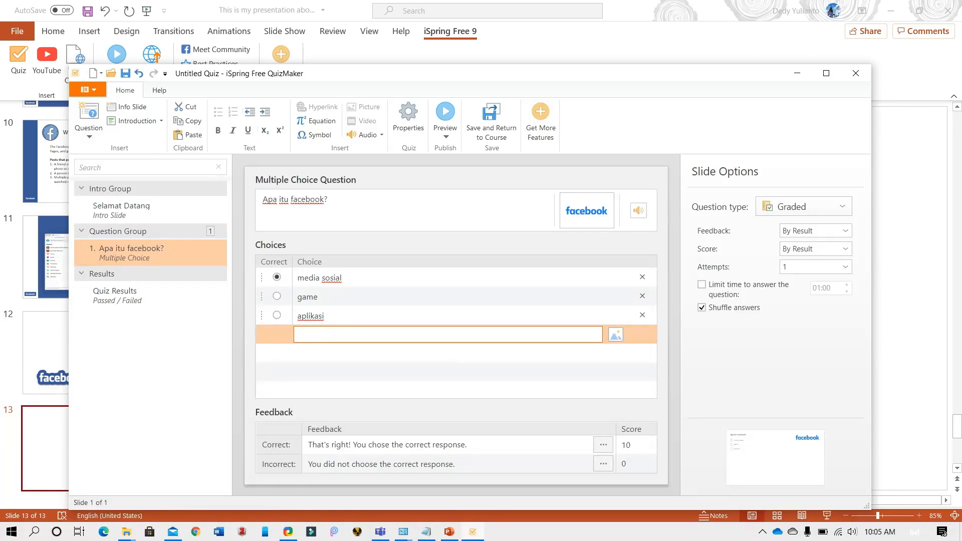
text(k)
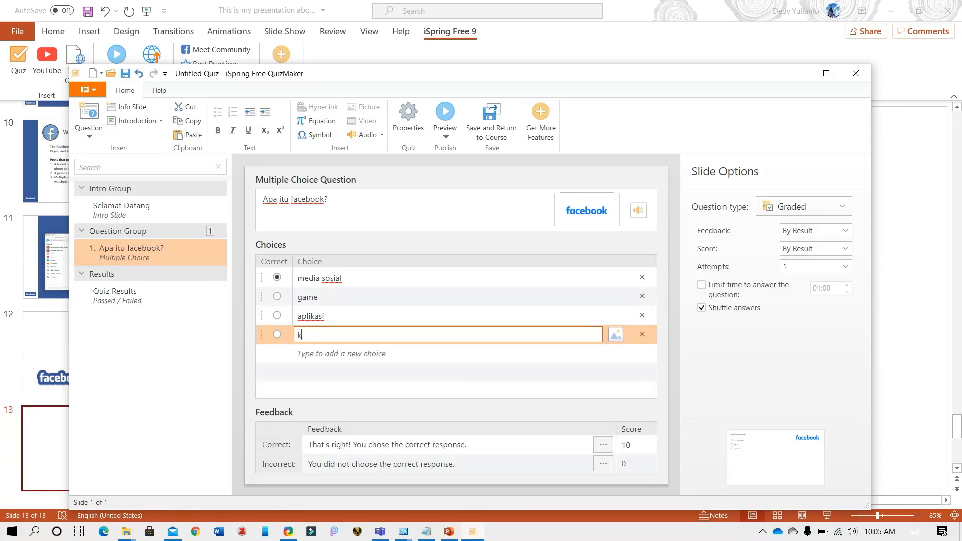
text(endaraan)
Try marking each of the other choices as correct, and set the correct answer back to "media sosial"
click(276, 296)
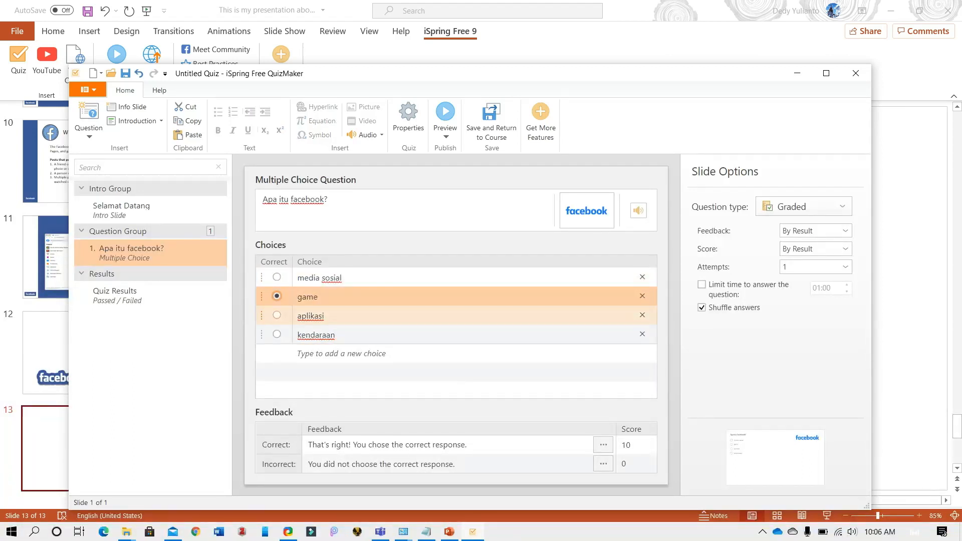
click(276, 315)
click(276, 334)
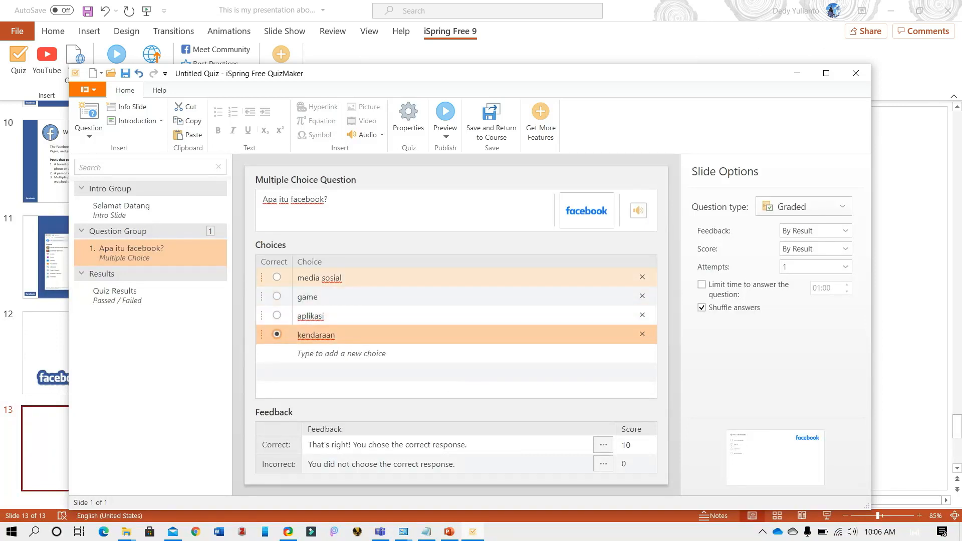
click(276, 277)
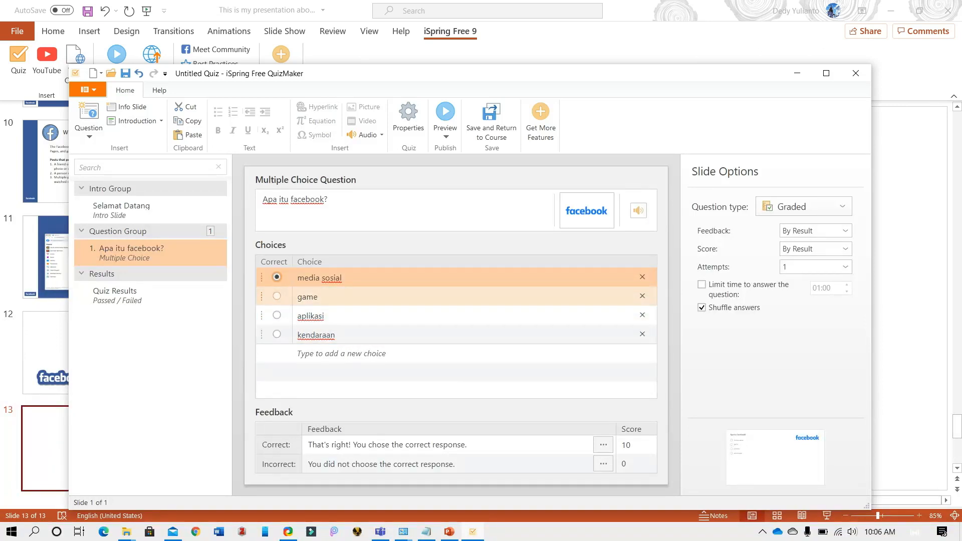
click(277, 296)
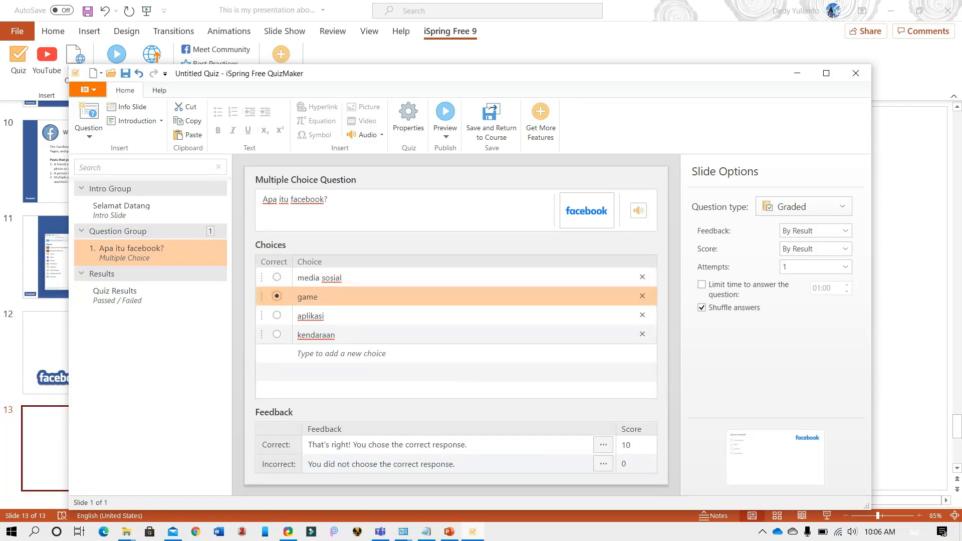
click(276, 315)
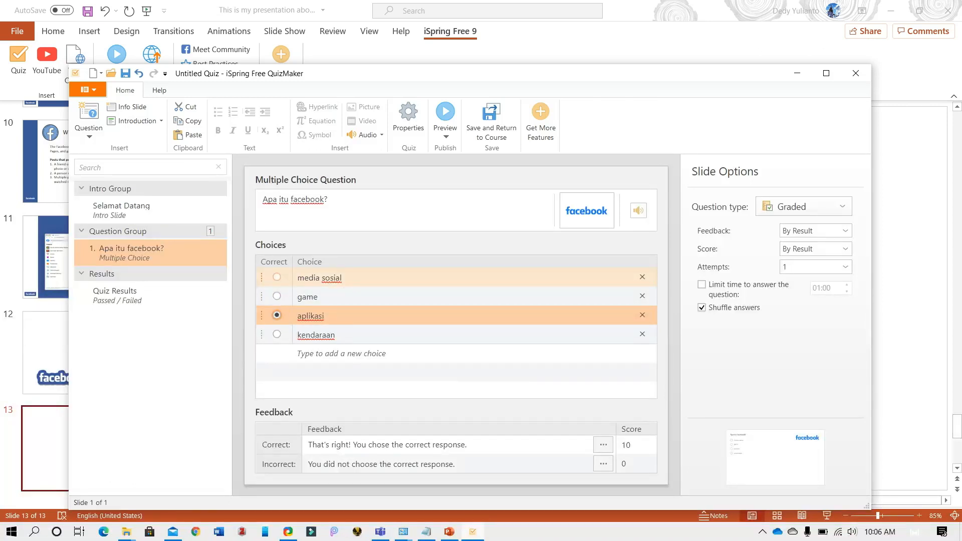
click(277, 277)
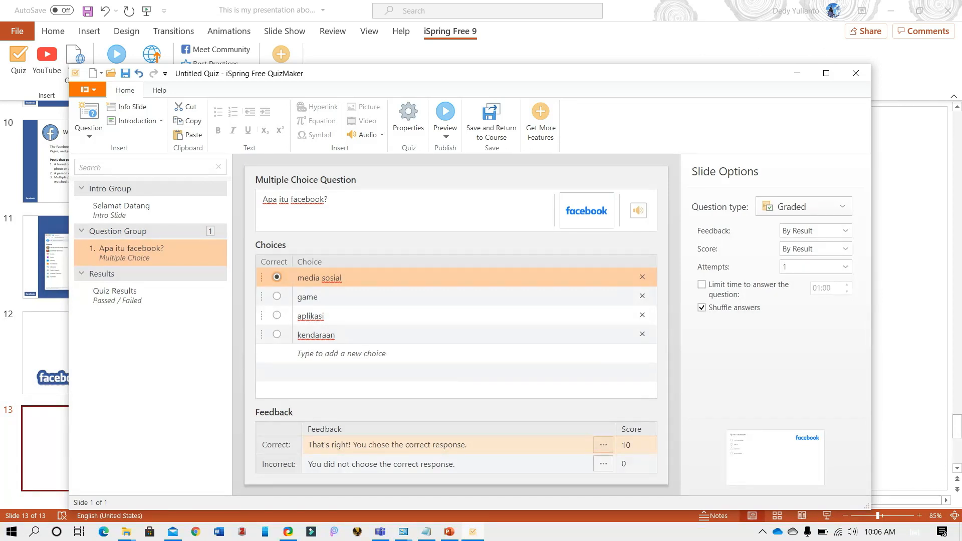
Replace the feedback for a correct answer with "Selamat"
click(470, 444)
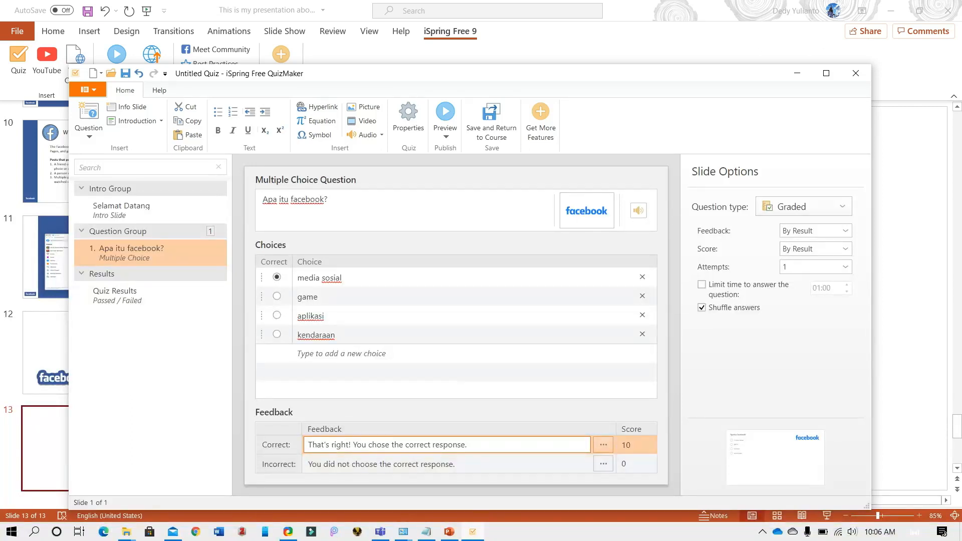
key(ctrl+a)
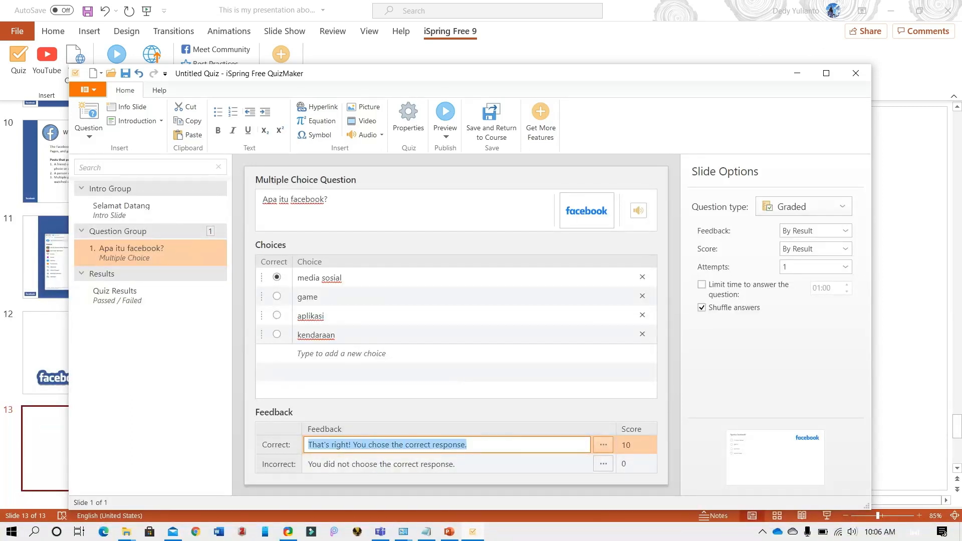
text(S)
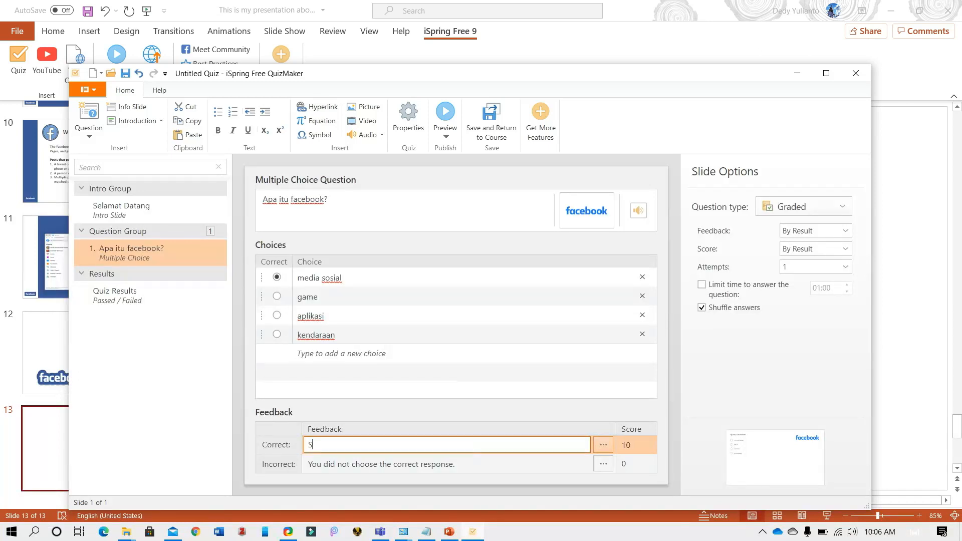
text(elamat)
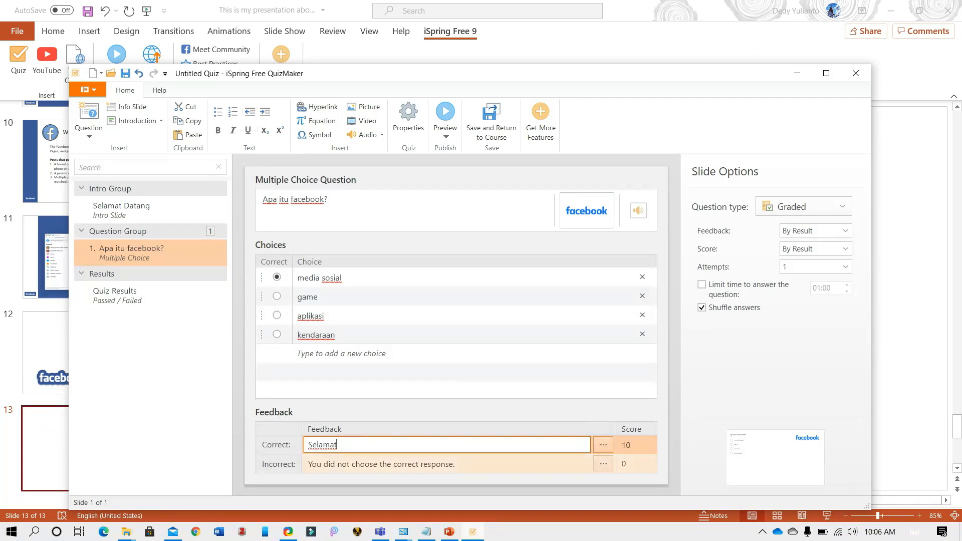
Replace the feedback for an incorrect answer with "Kurang beruntung"
click(451, 464)
drag(454, 464, 307, 464)
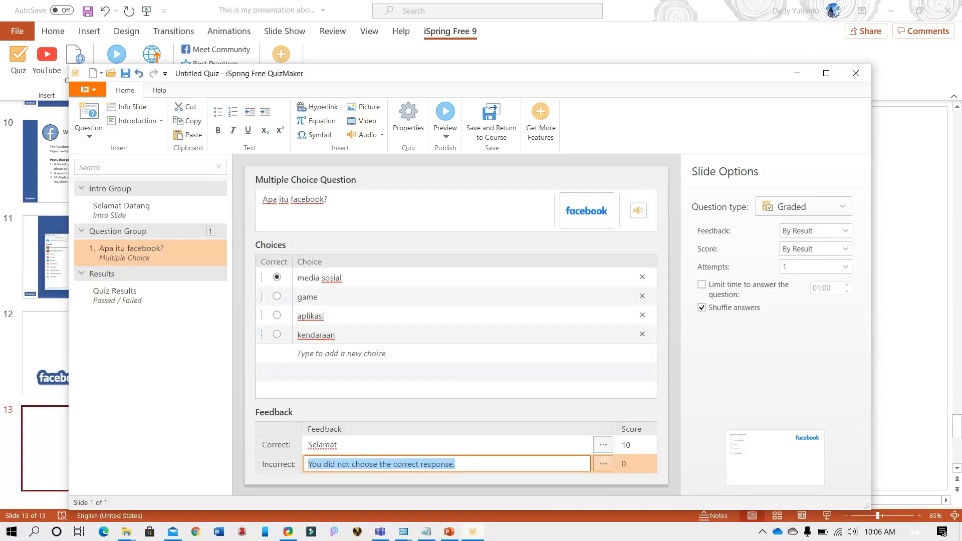
text(Kur)
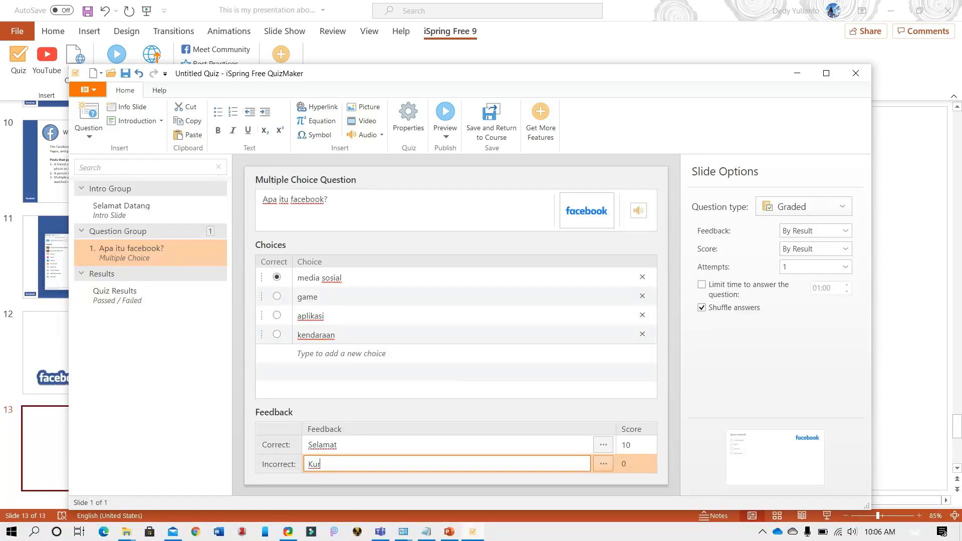
text(ang beruntung)
key(Return)
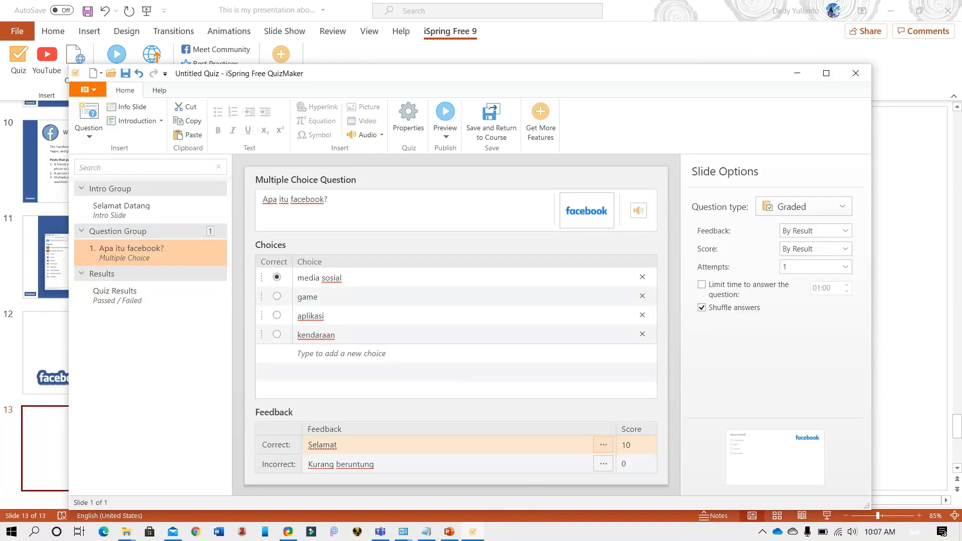
Try a score of -1 for the incorrect answer and set it back to 0
click(632, 445)
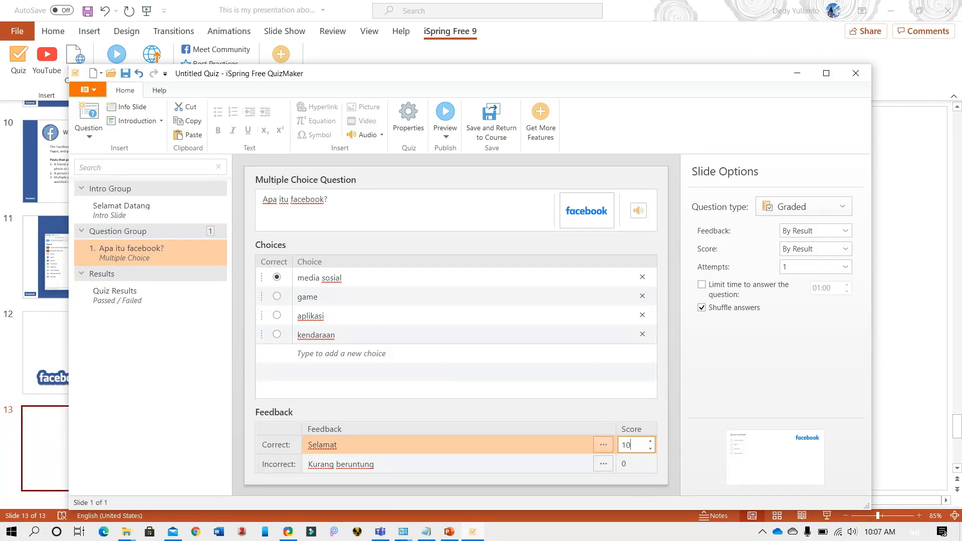
click(650, 468)
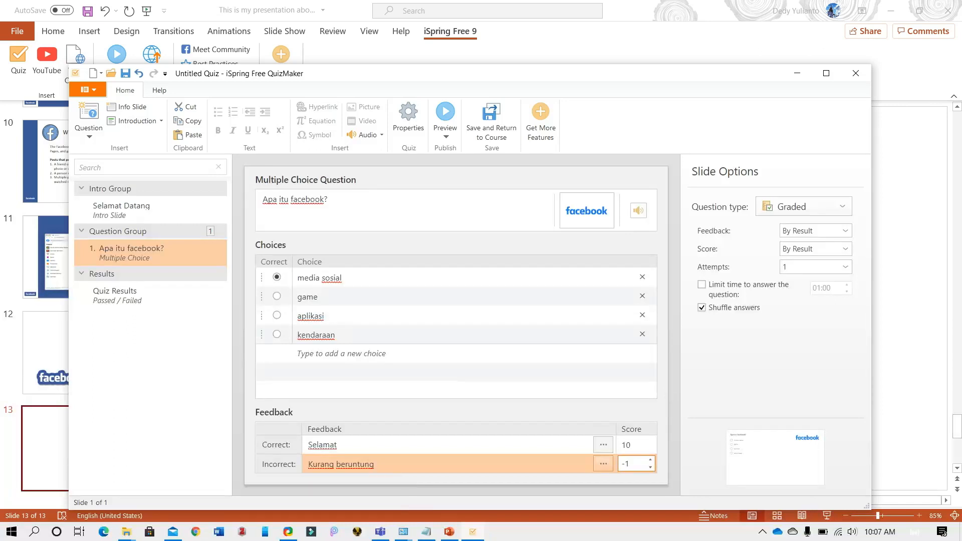
click(650, 459)
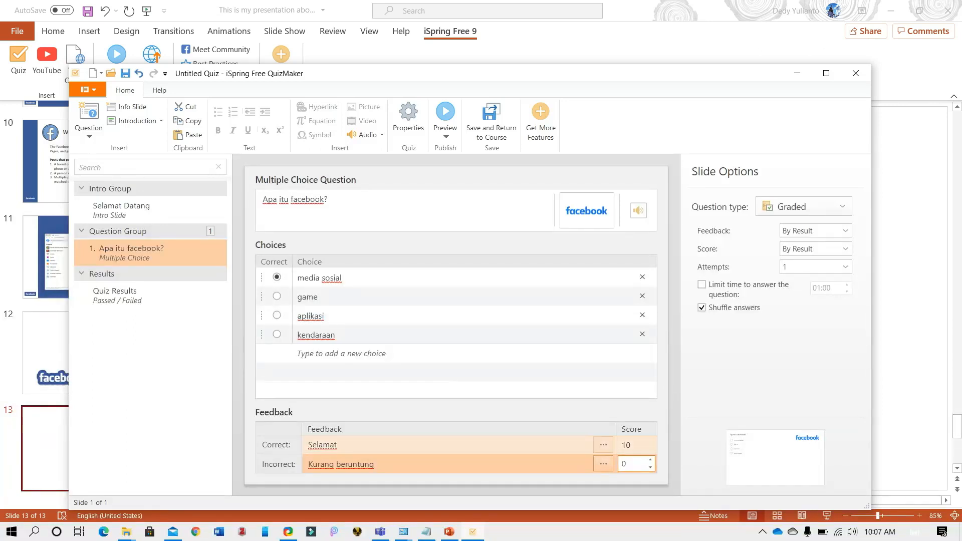
click(531, 412)
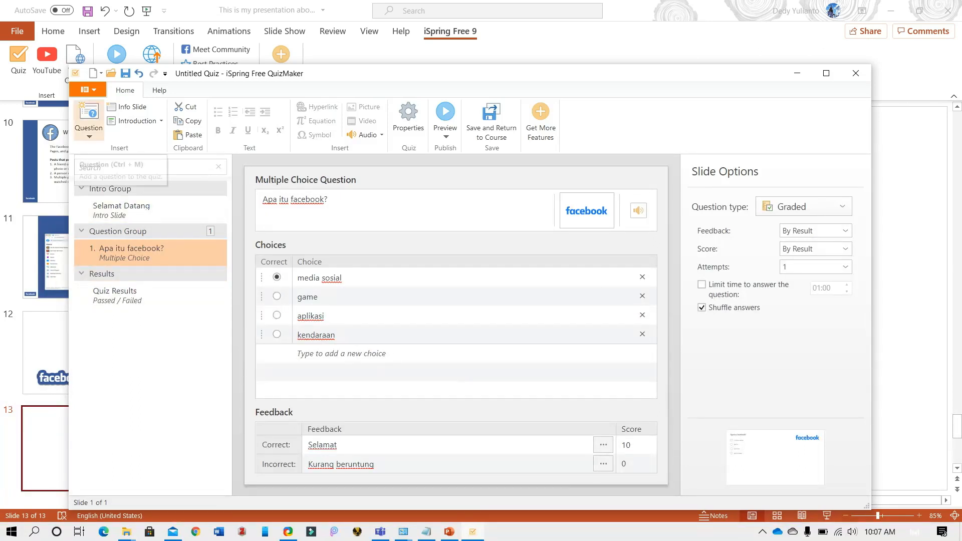
Add a second multiple choice question with the text "Siapa penemu facebook?"
click(89, 129)
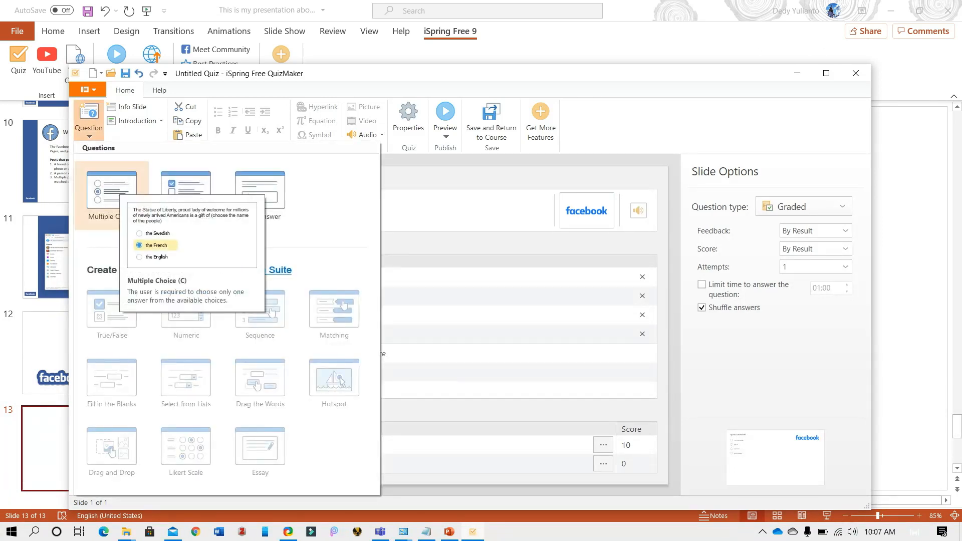
click(111, 195)
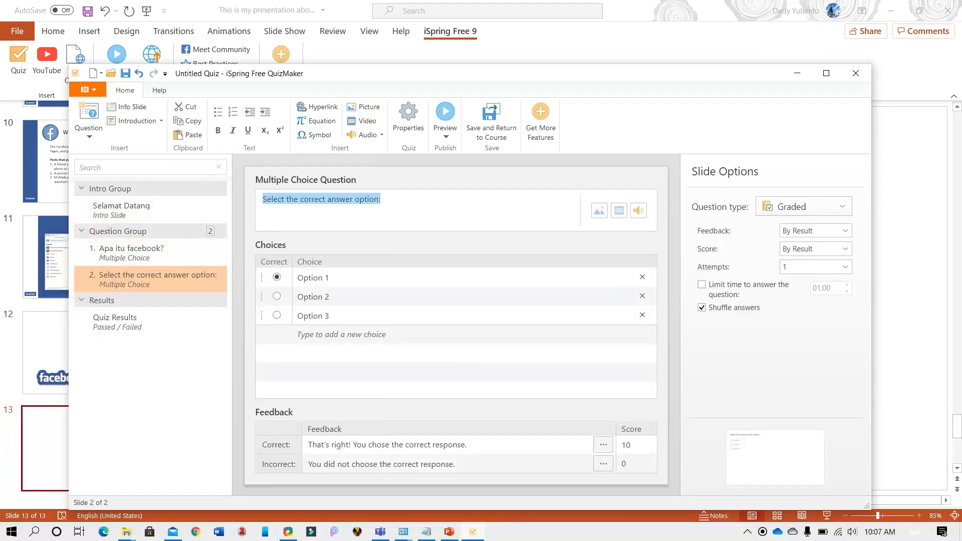
click(380, 199)
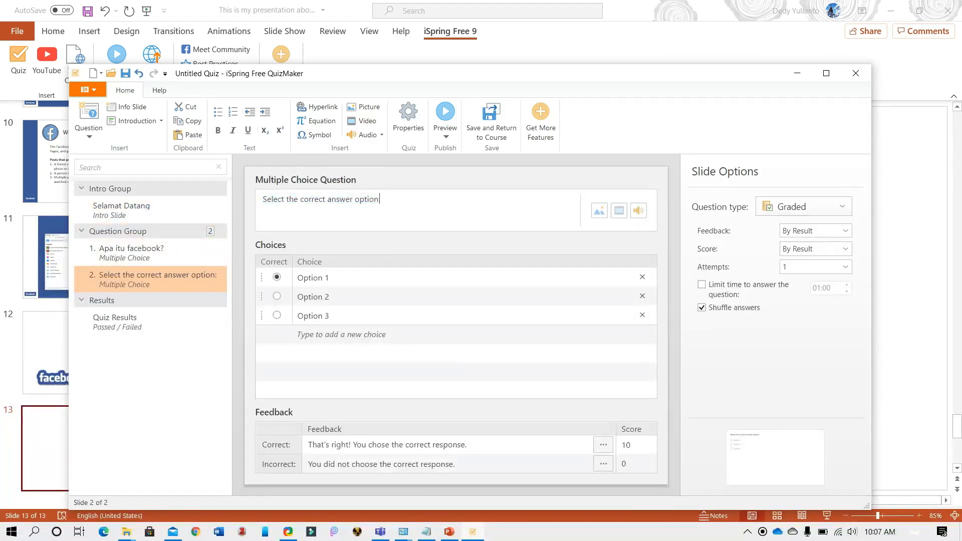
drag(381, 200, 261, 199)
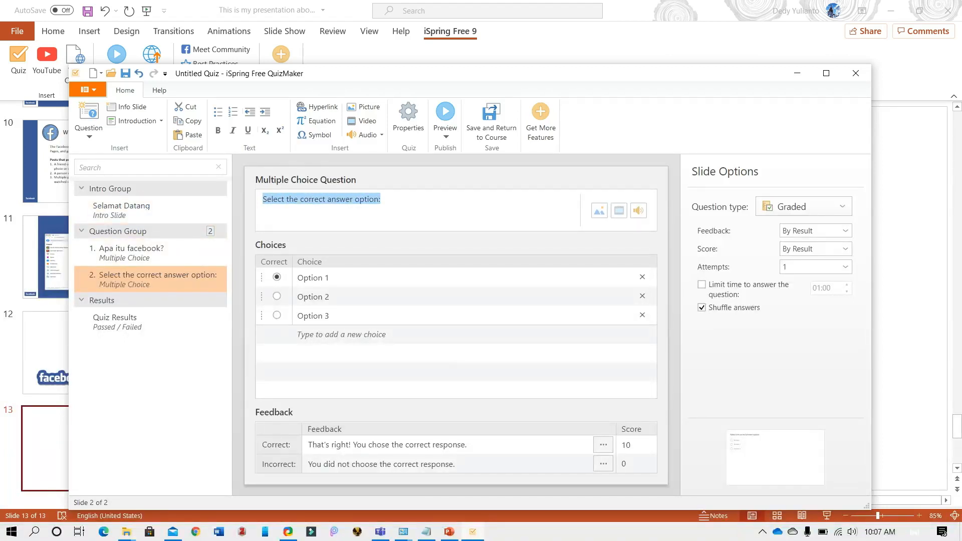
text(Siapa)
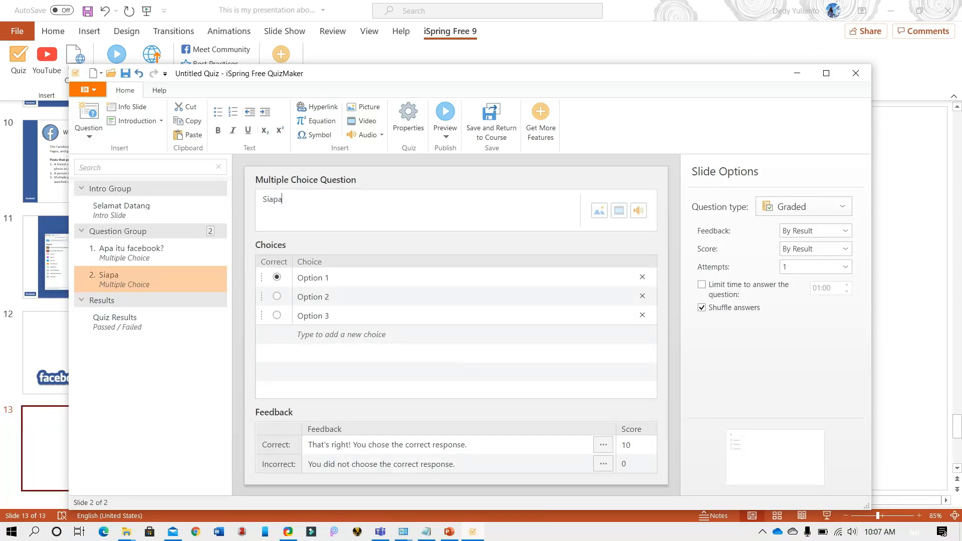
text( penemu faceboo)
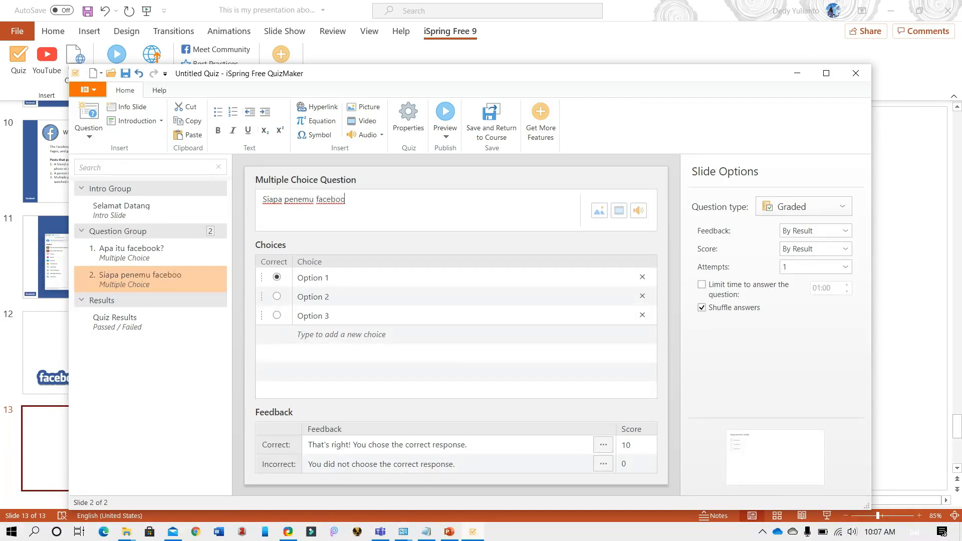
text(k?)
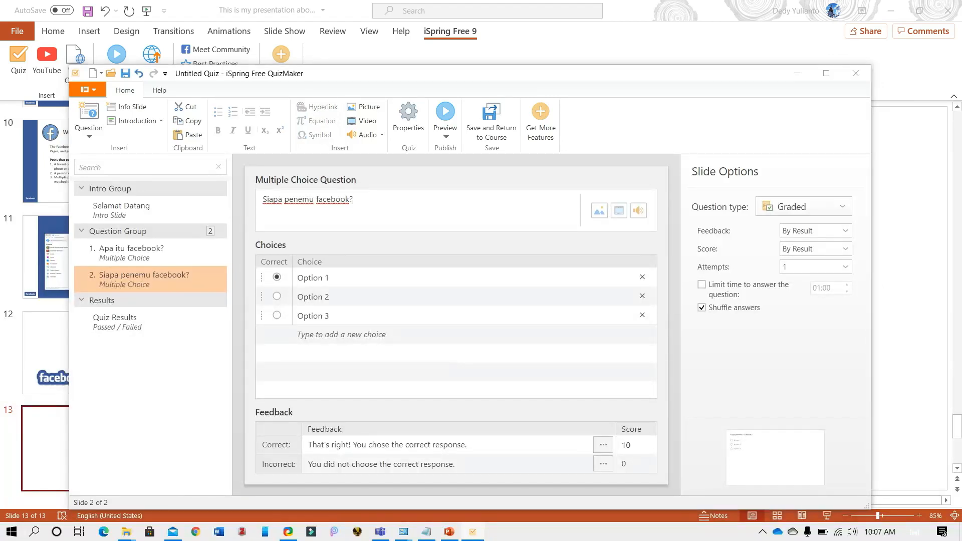
Insert the Mark Zuckerberg keynote photo from the Pictures folder into the second question
click(216, 251)
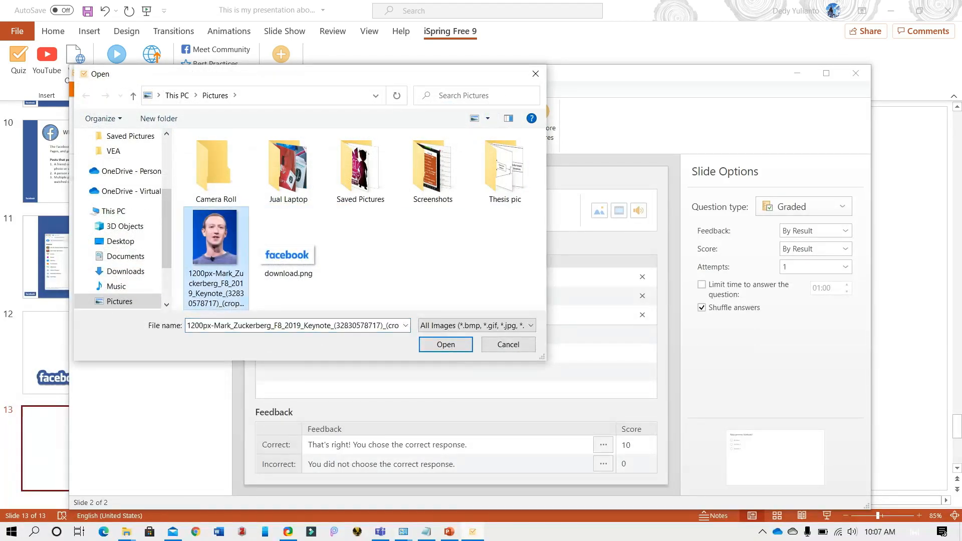
click(446, 342)
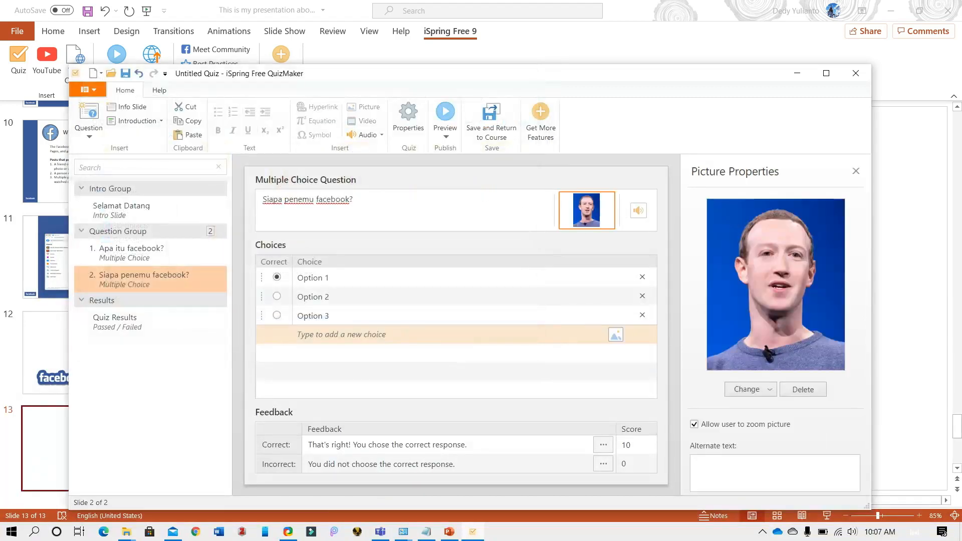
Replace the first two answer choices of the second question with two people's first names
drag(338, 278, 297, 277)
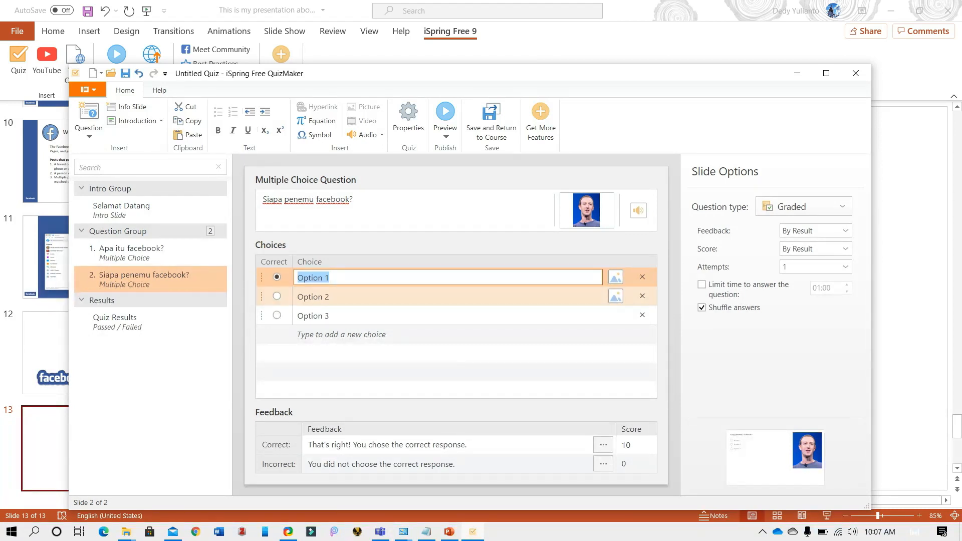
text(dedy)
click(329, 296)
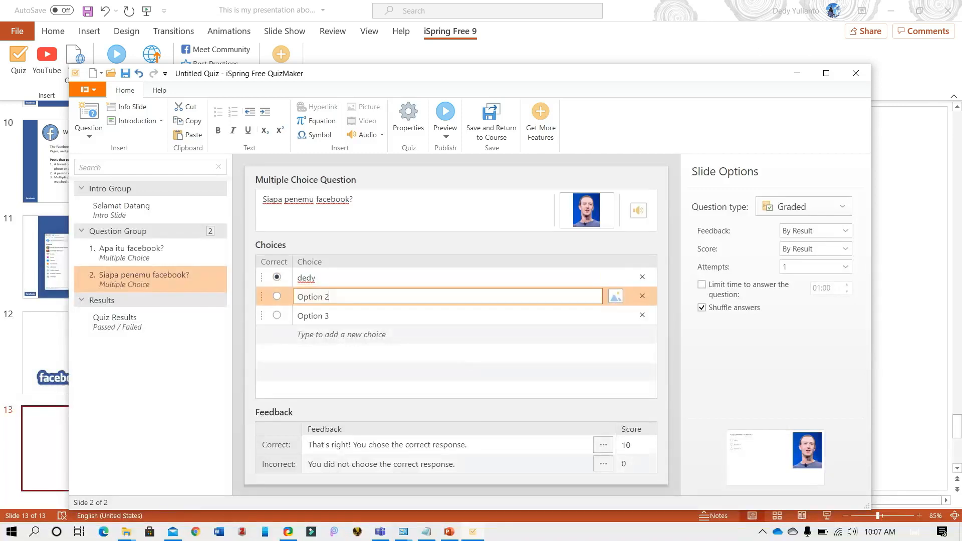
key(ctrl+a)
text(siska)
Set the third choice to "mark zuckerberg", add another first name as a fourth choice, and mark "mark zuckerberg" as correct
drag(342, 316, 216, 321)
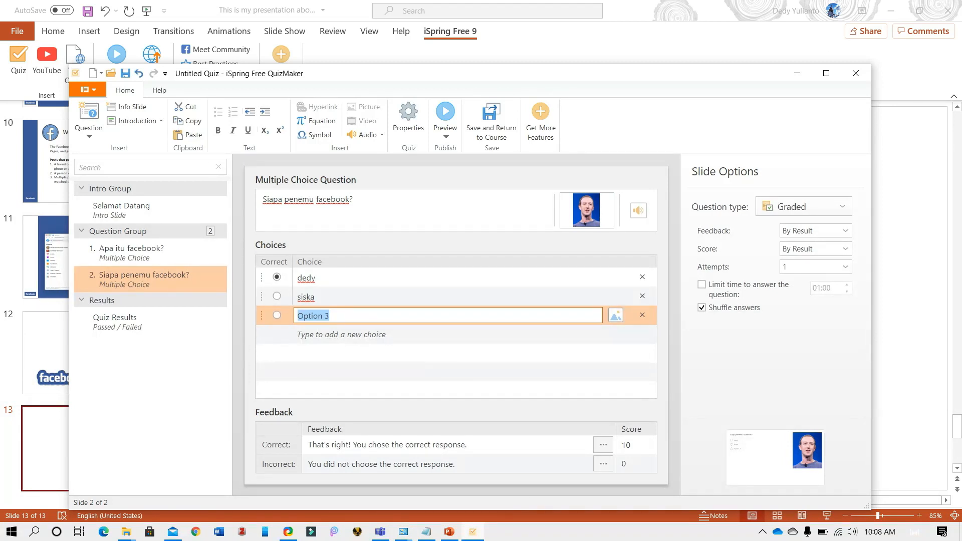
text(mark zuckerberg)
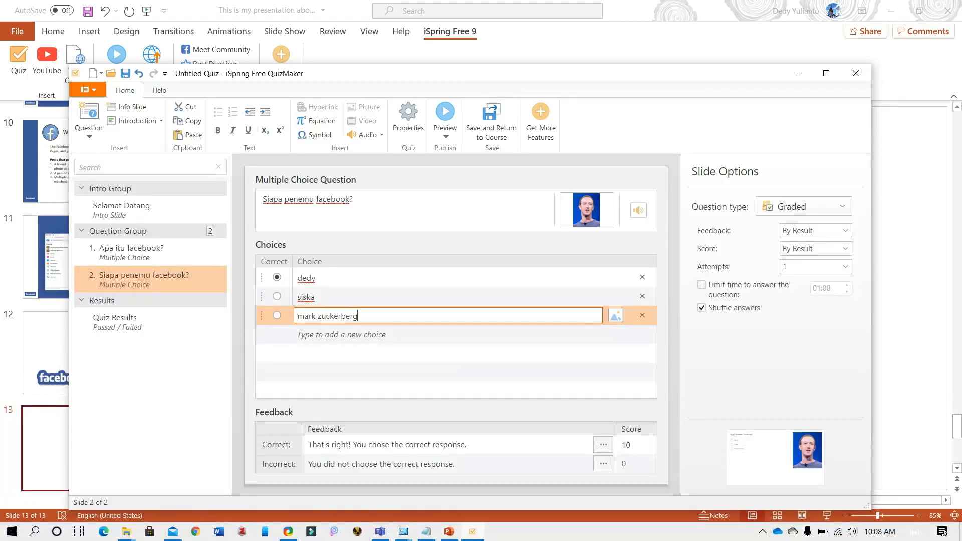
key(Return)
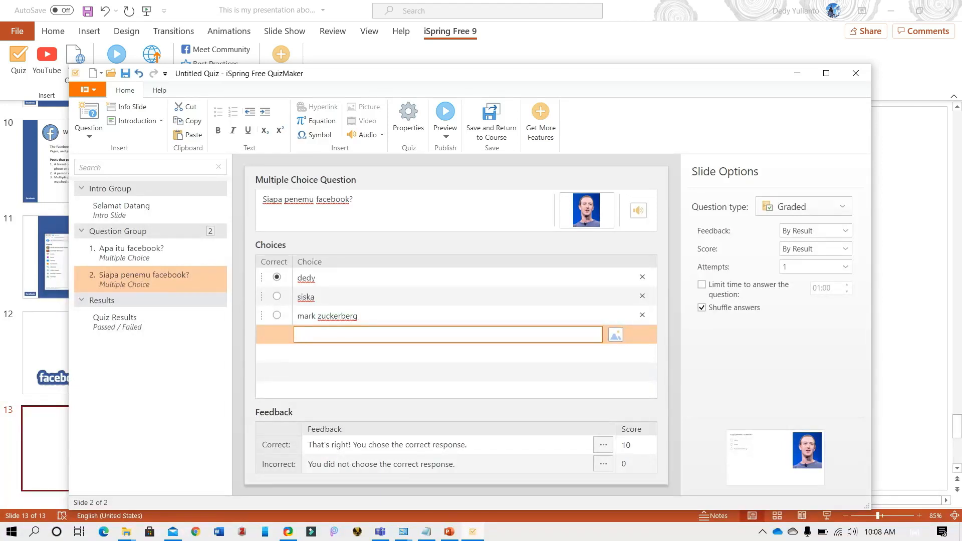
text(adi)
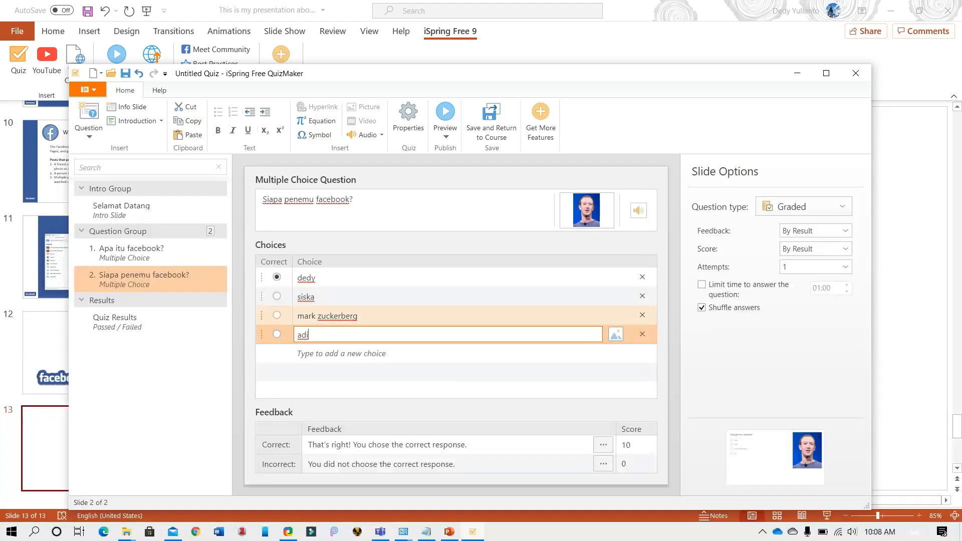
click(276, 315)
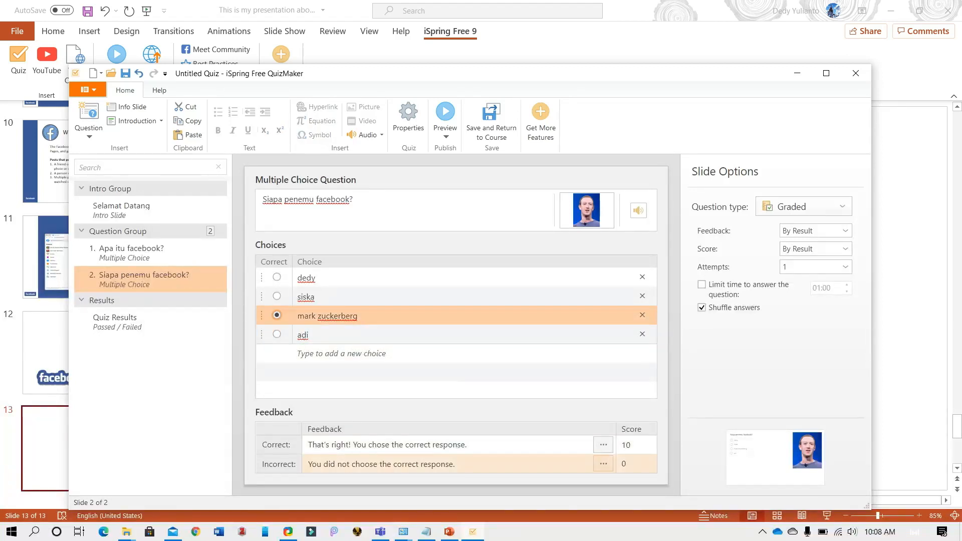
Set the second question's correct feedback to "yup benar" and its incorrect feedback to "yah salah"
click(466, 445)
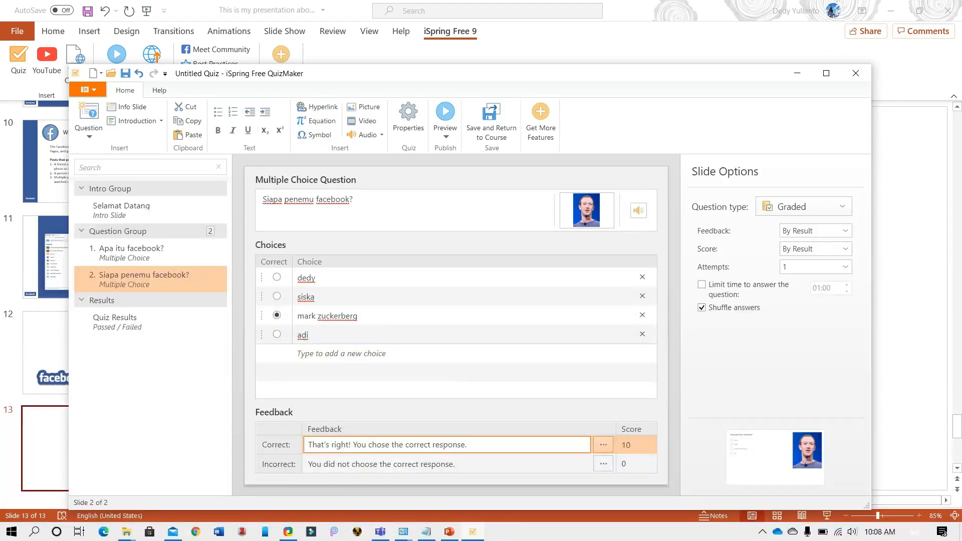
drag(467, 445, 308, 445)
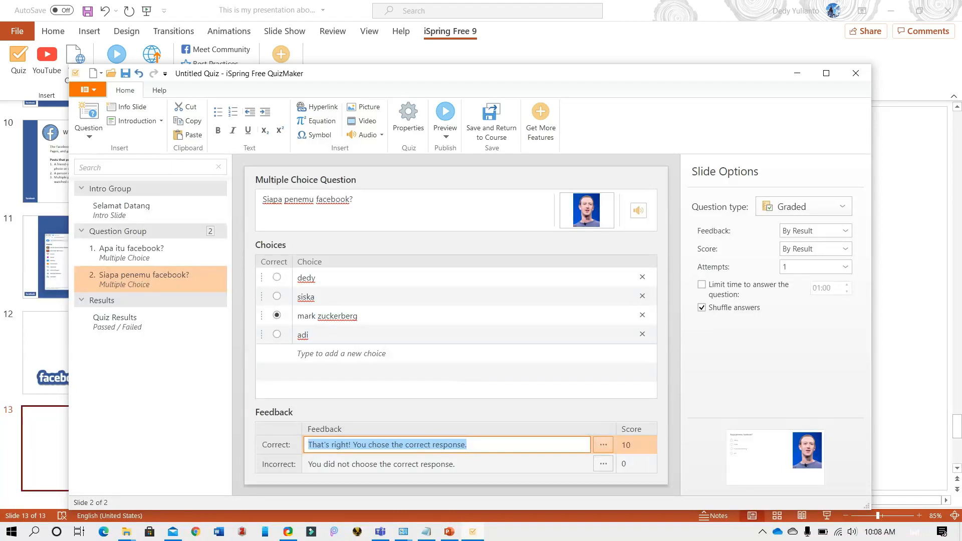
text(yup)
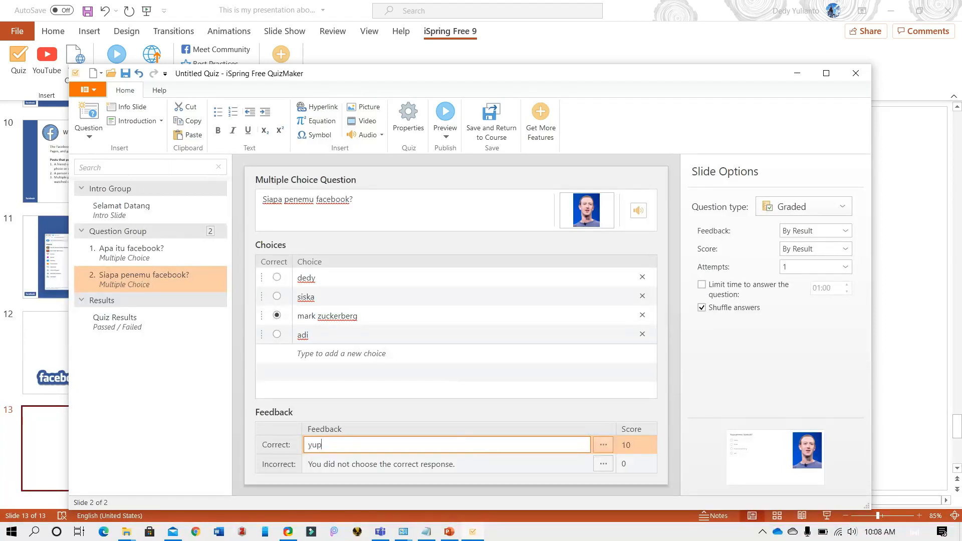
text( benar)
click(337, 463)
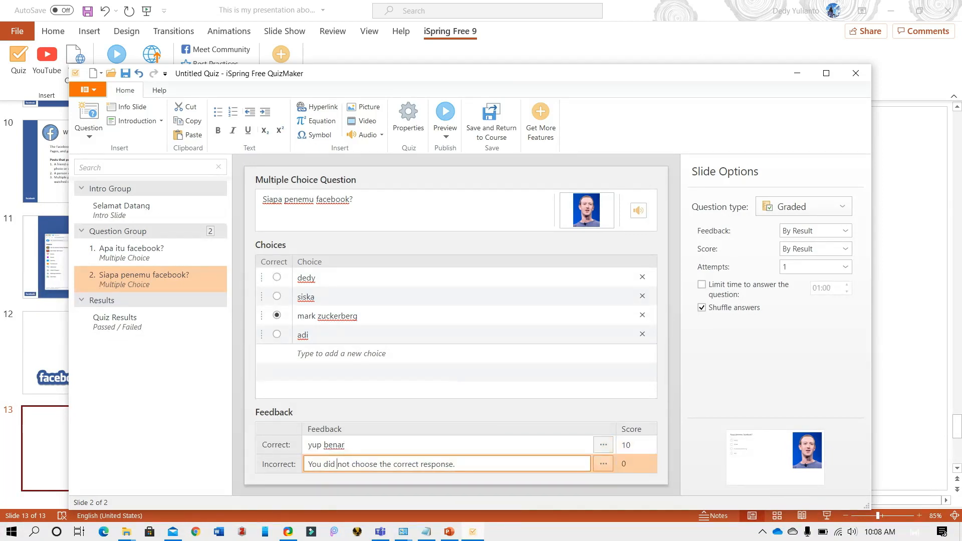
key(ctrl+a)
text(y)
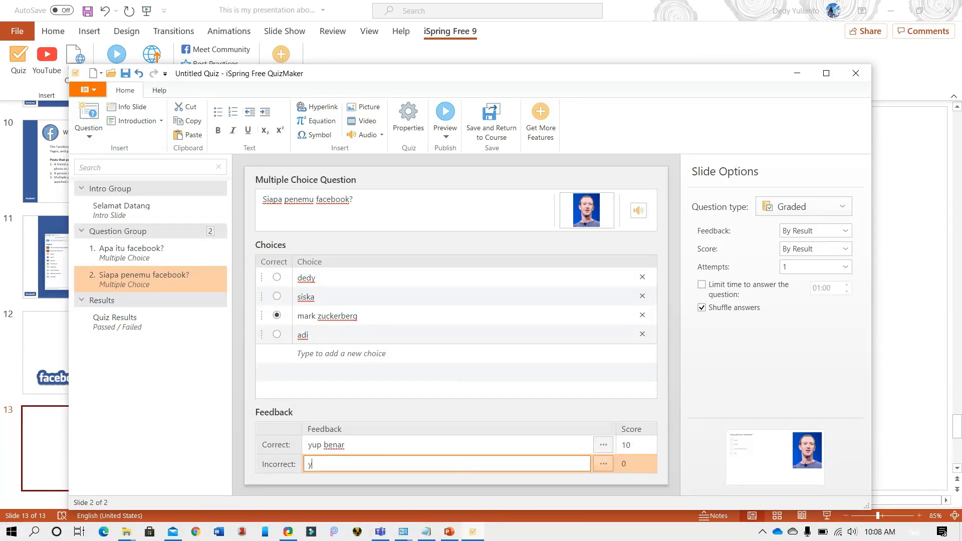
text(ah salah)
Format the word "facebook" in the second question's text as bold, italic and underlined
click(353, 199)
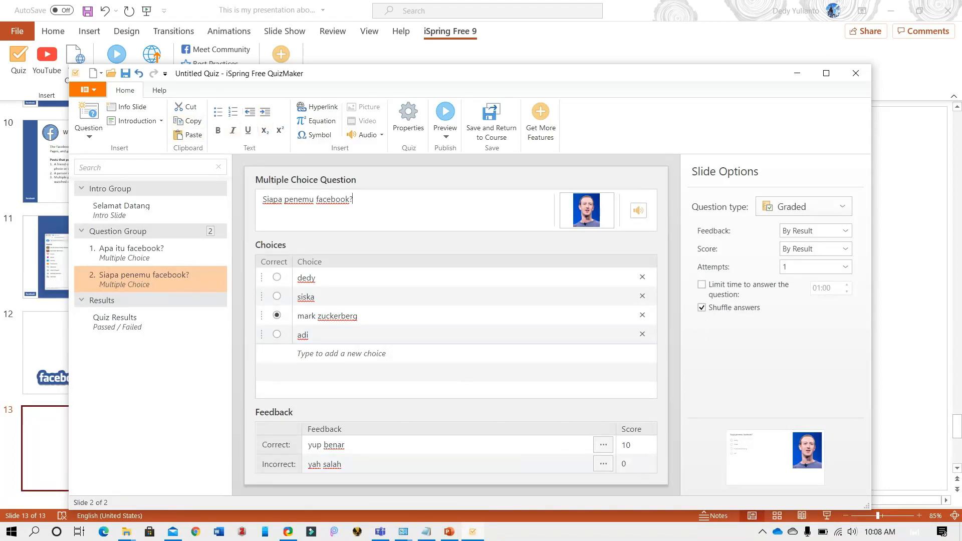
drag(315, 199, 350, 200)
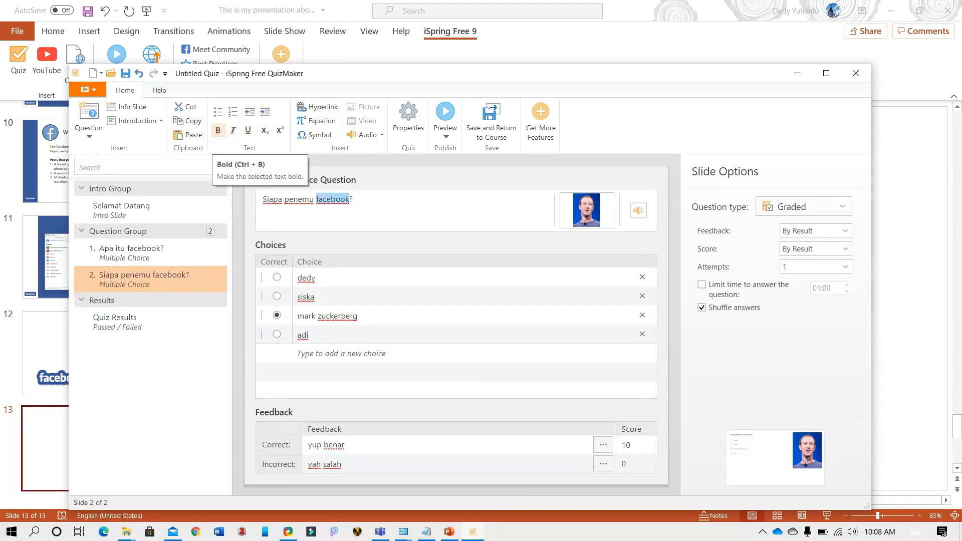
click(217, 131)
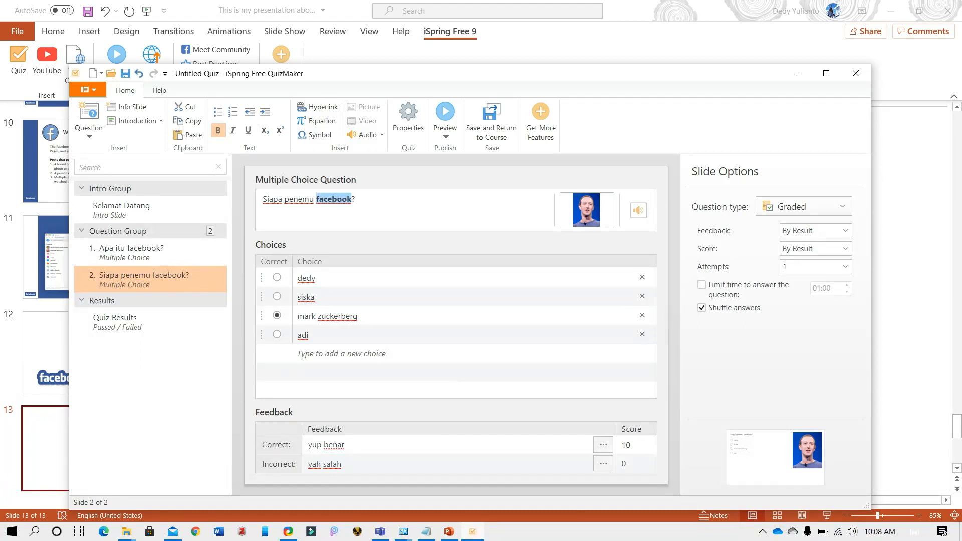
click(232, 130)
click(247, 131)
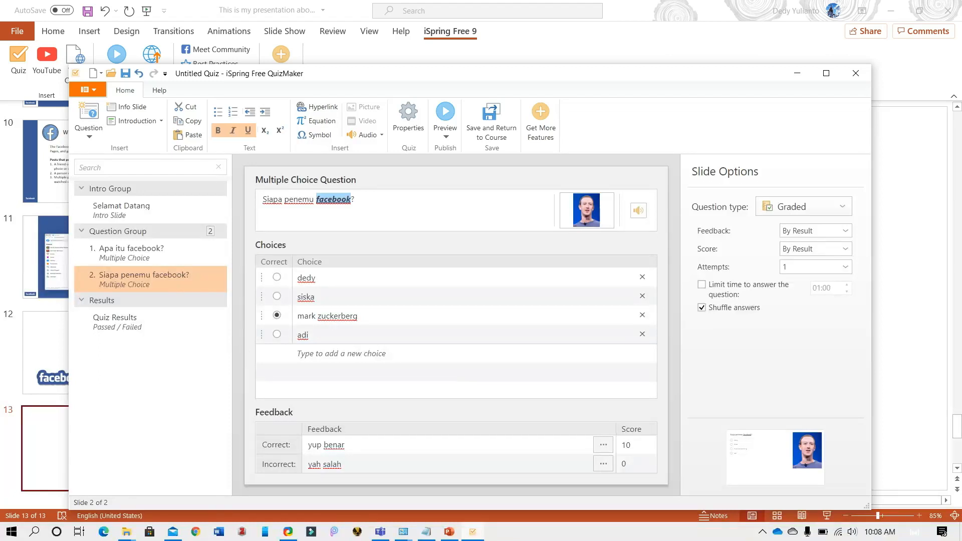
Append the expression 2³x2⁴= to the question text, with the 3 and the 4 as superscripts
click(352, 199)
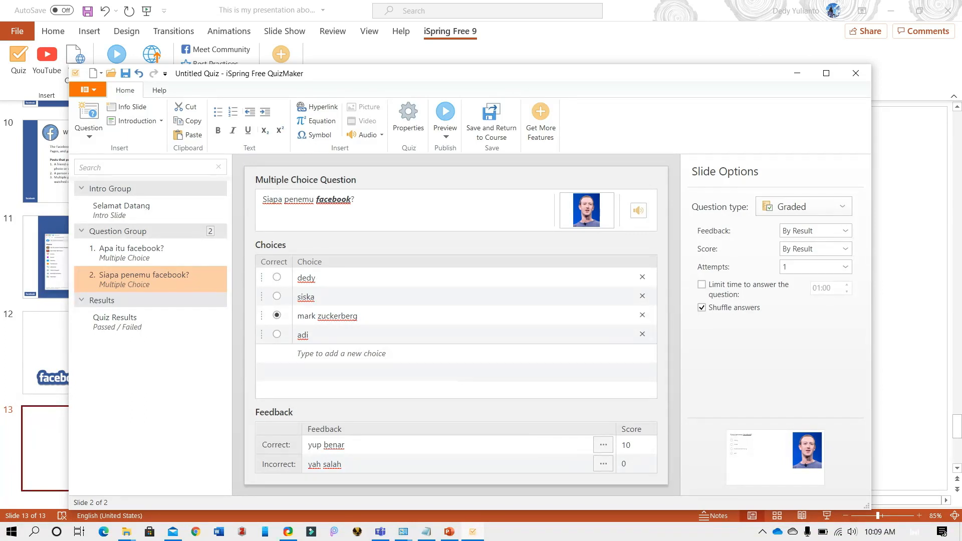
text(23)
key(shift+Left)
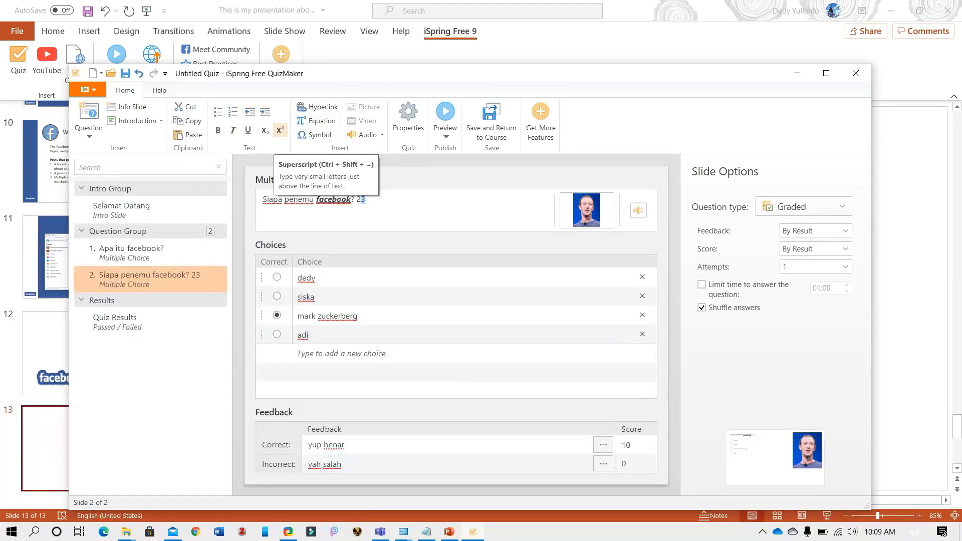
click(280, 130)
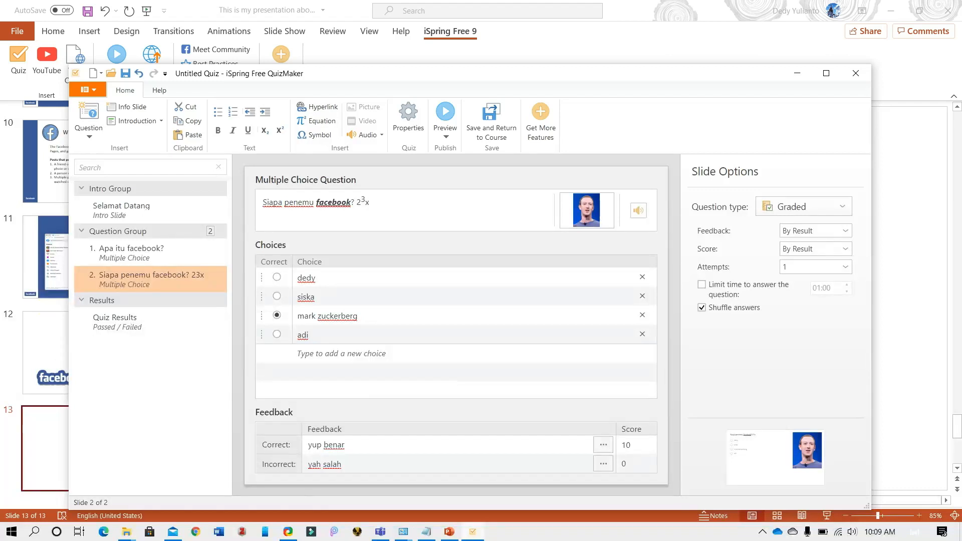
text(4)
click(280, 131)
click(379, 202)
click(280, 130)
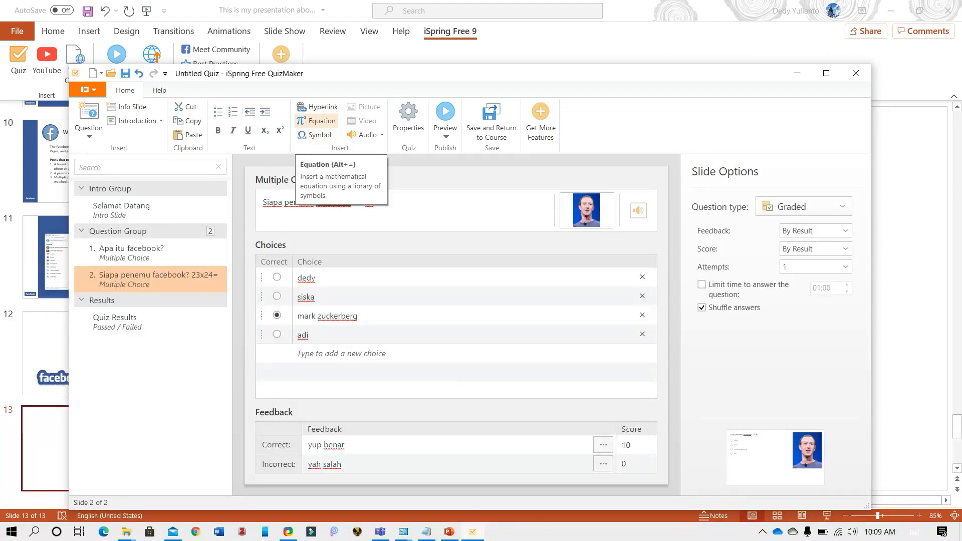
Insert a √ symbol equation and a stacked fraction 3/4 equation at the end of the question text
click(316, 121)
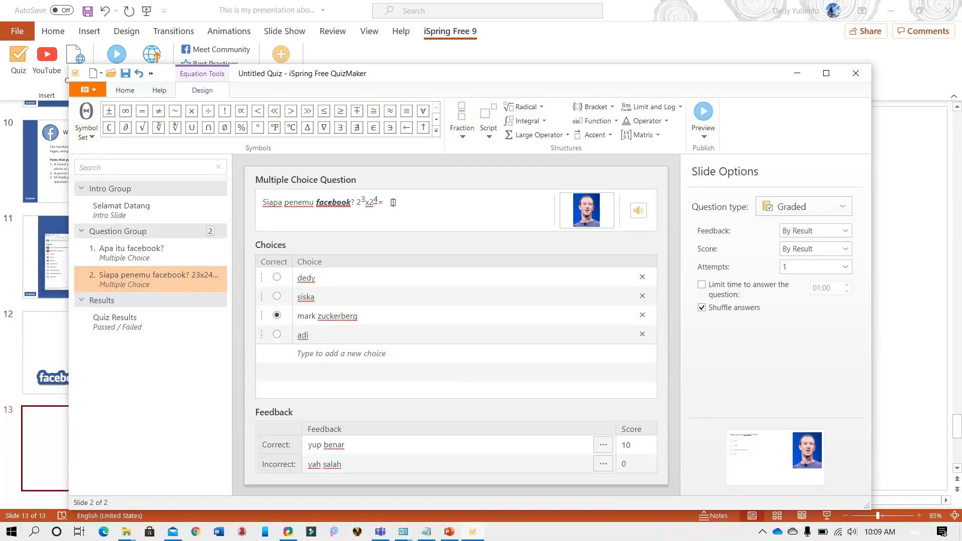
click(142, 127)
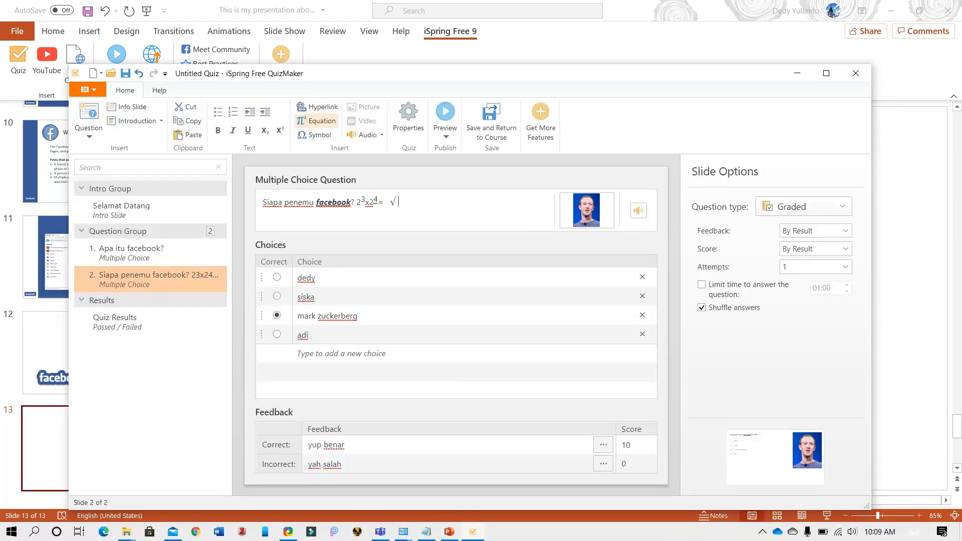
click(320, 122)
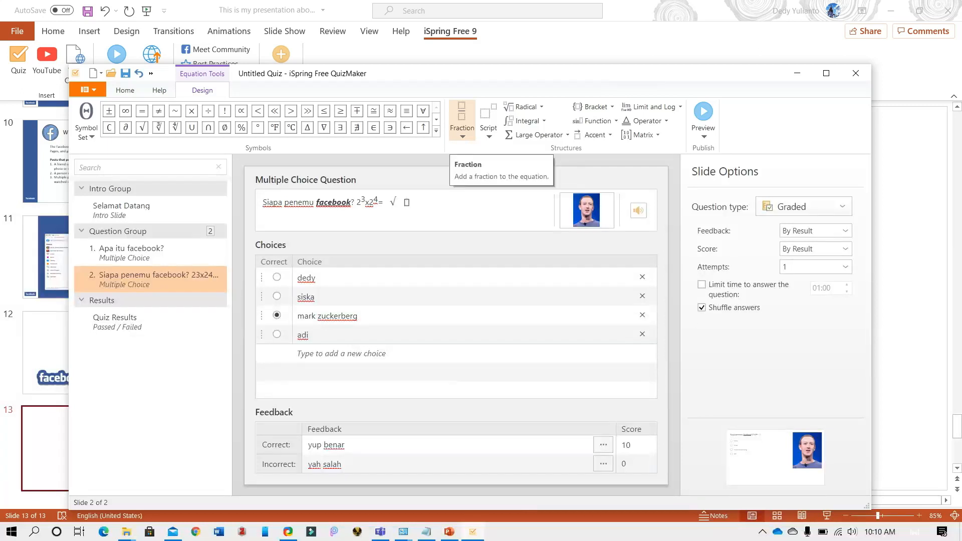
click(461, 125)
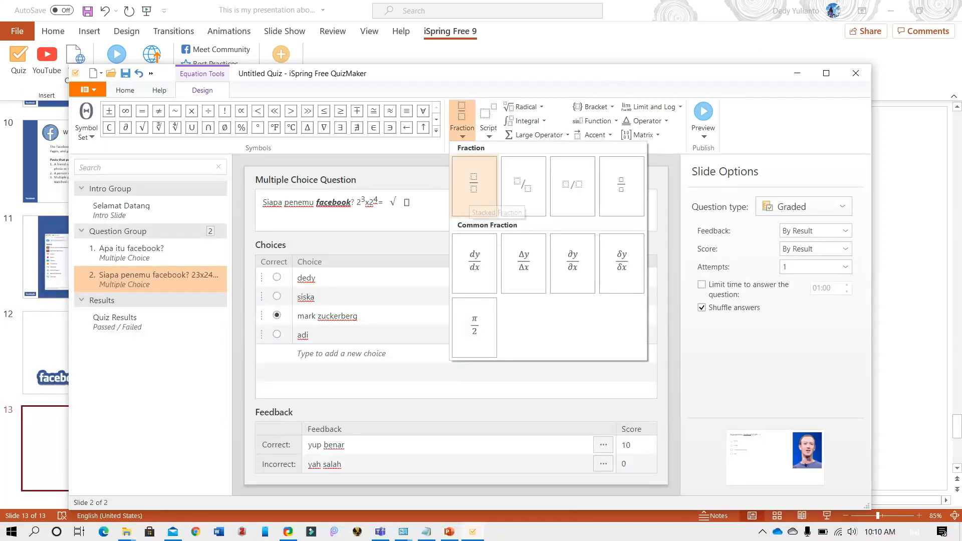
click(473, 200)
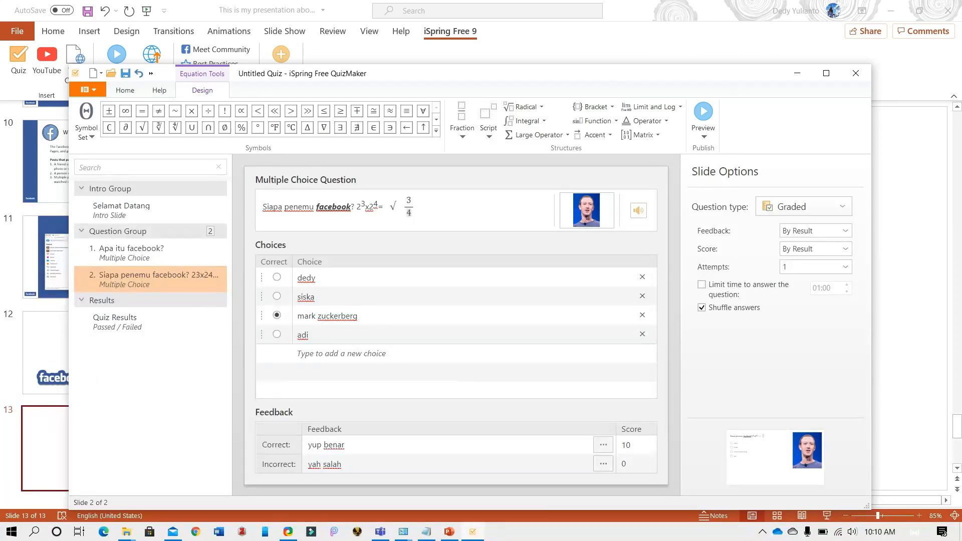
Add the word "facebook" after the fraction in the question text and start a web page hyperlink on it
click(417, 206)
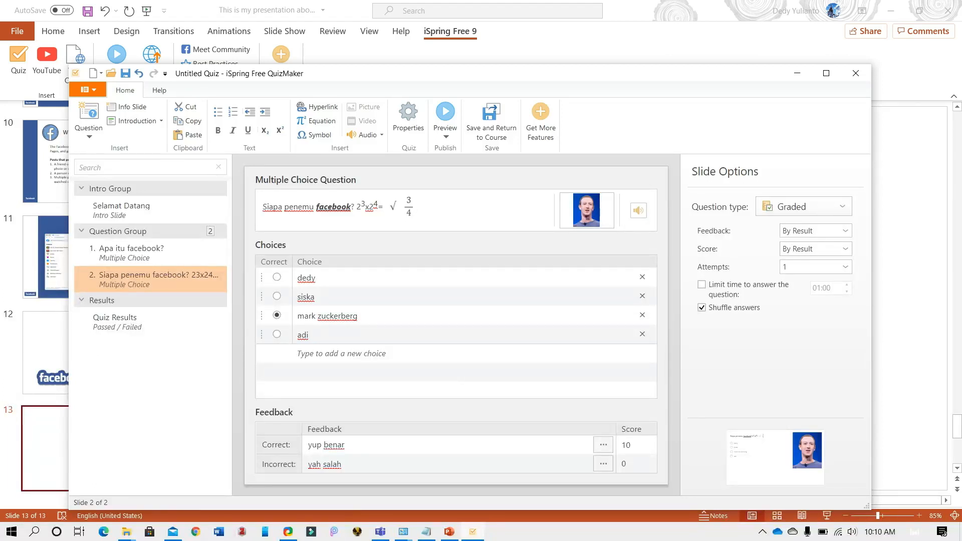
text(facebook)
drag(417, 207, 451, 207)
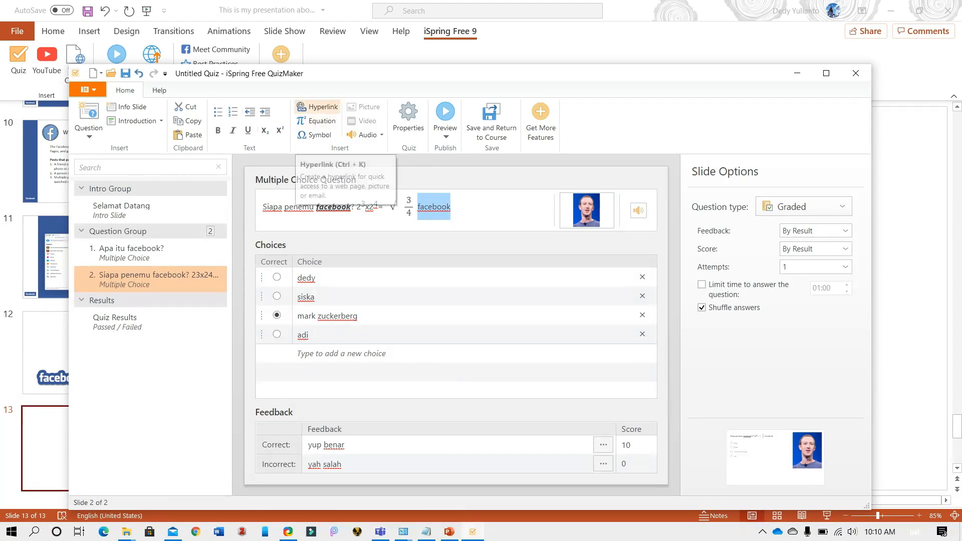
click(317, 107)
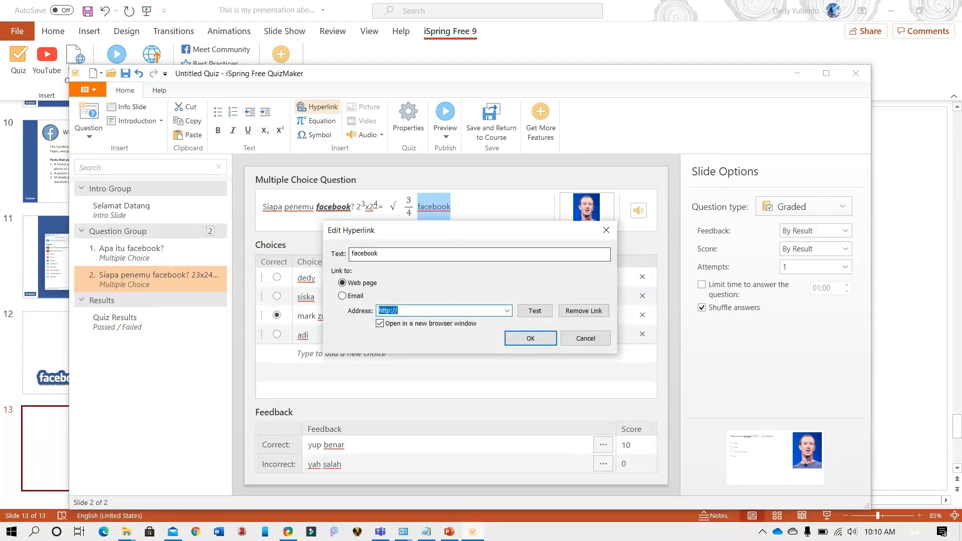
click(401, 310)
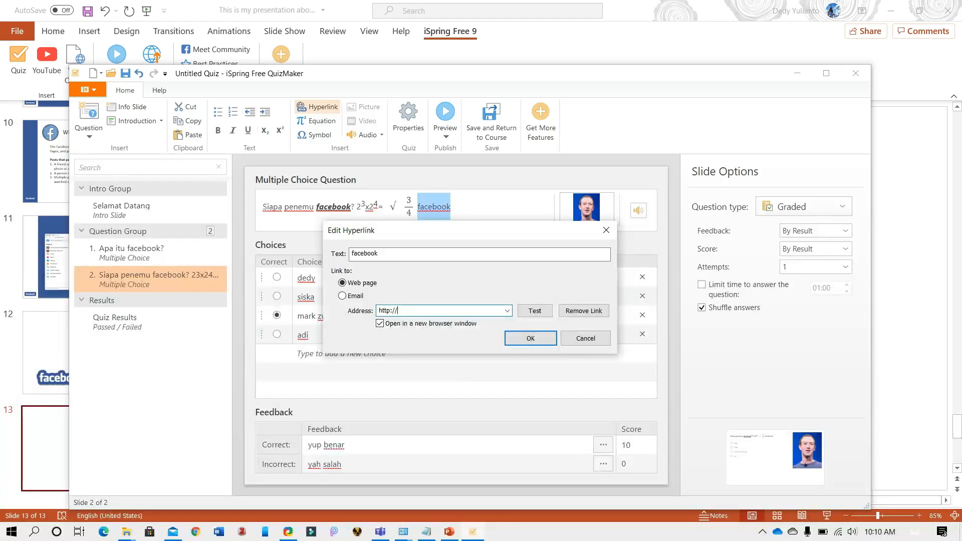
key(alt+Tab)
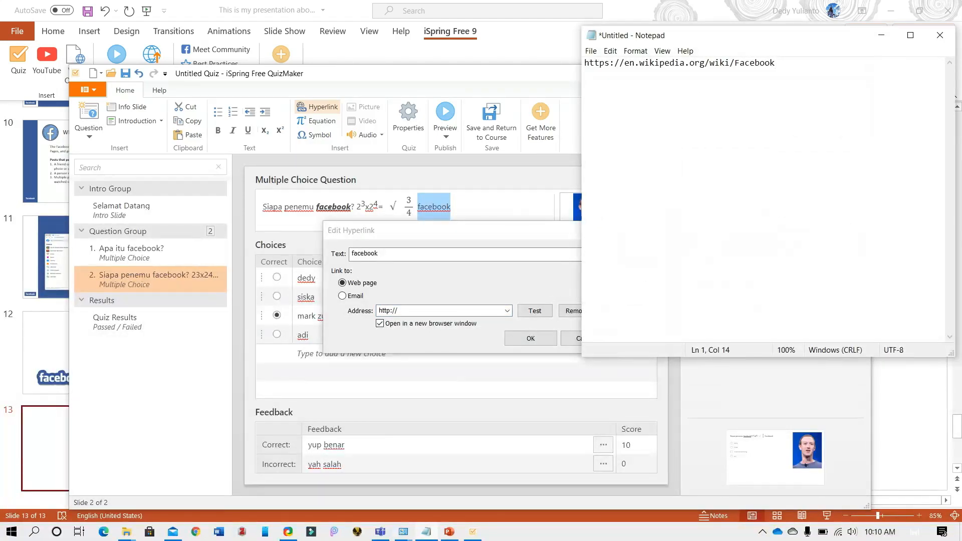
drag(775, 63, 584, 63)
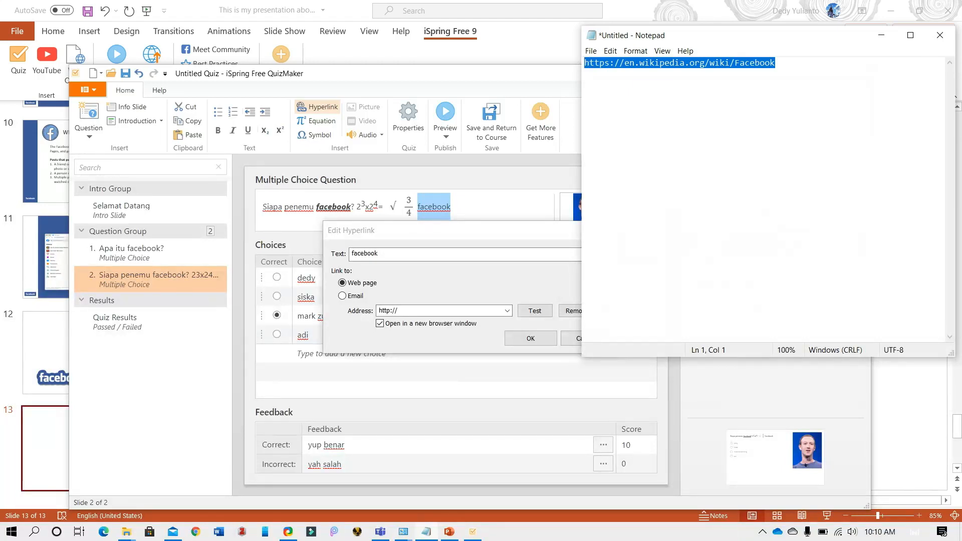
right_click(668, 62)
click(696, 97)
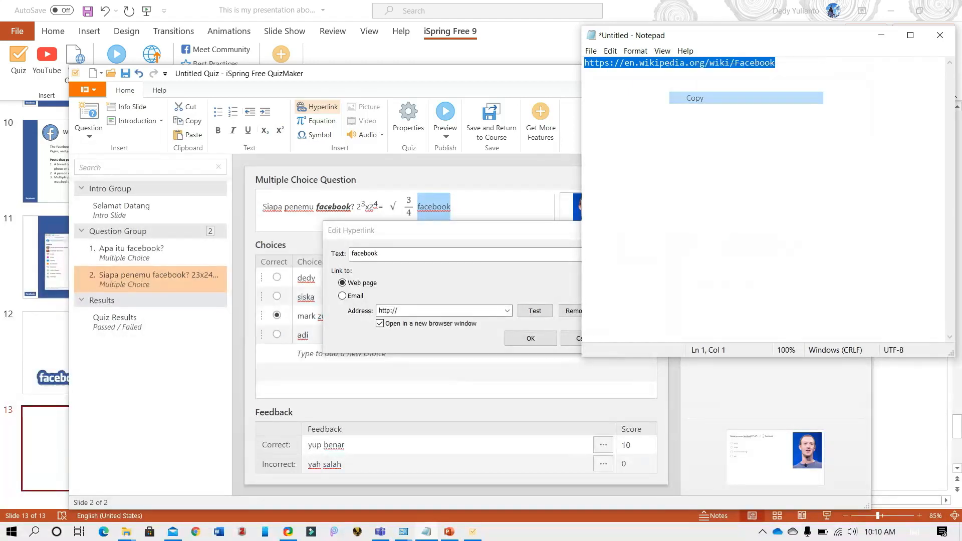
click(881, 35)
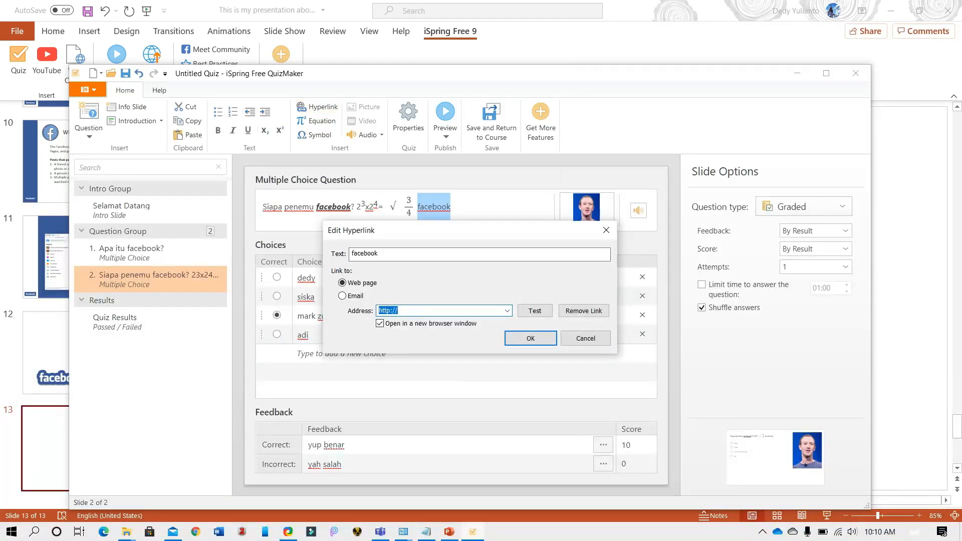
right_click(404, 311)
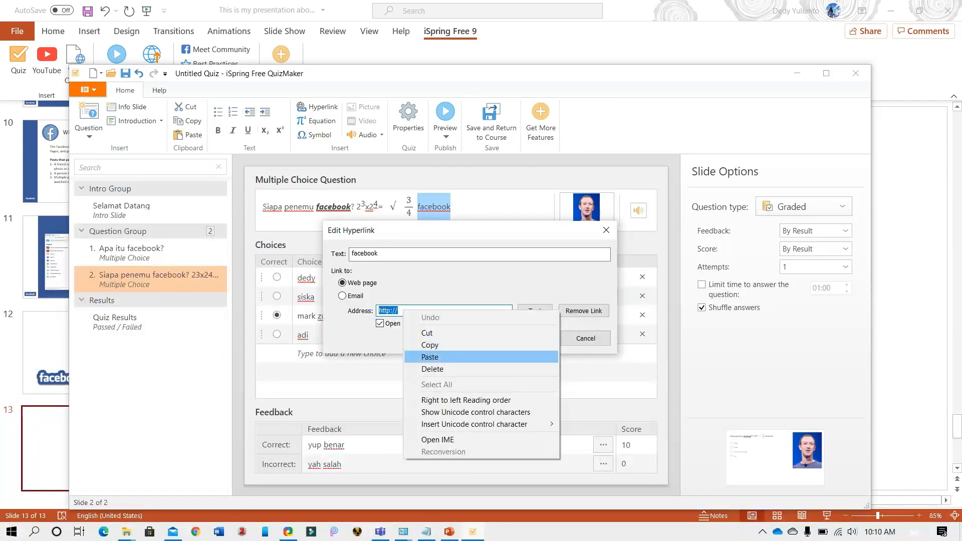
click(430, 357)
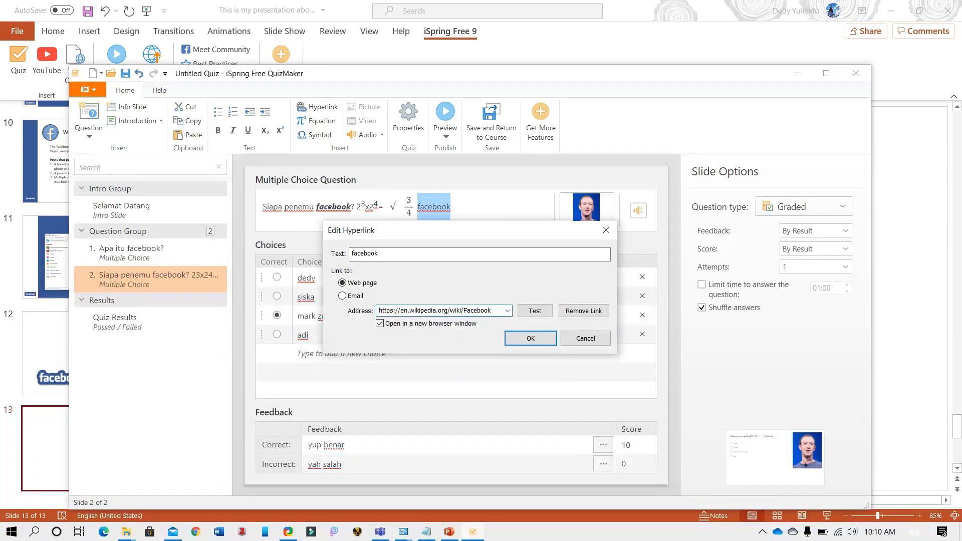
click(530, 338)
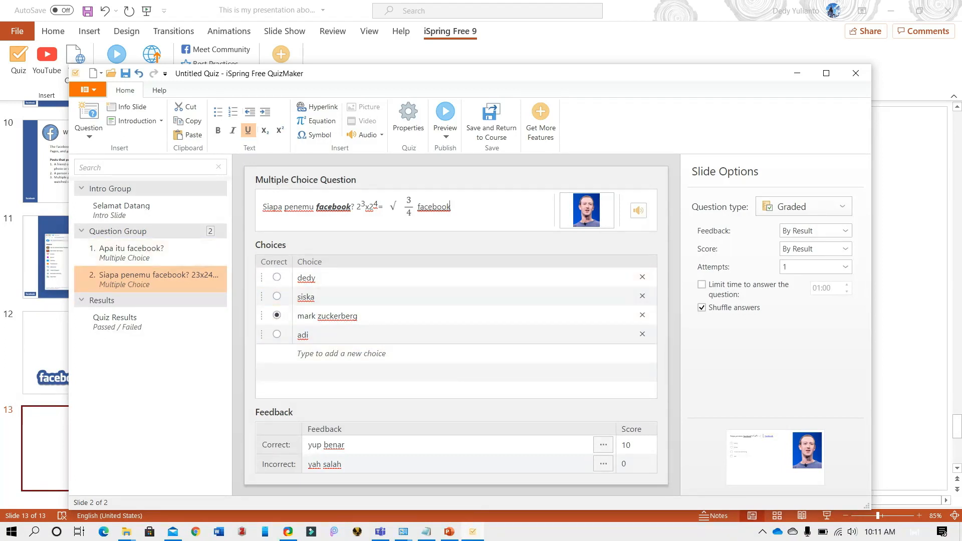
Add a short answer question to the quiz with the question text "warna facebook?"
click(89, 123)
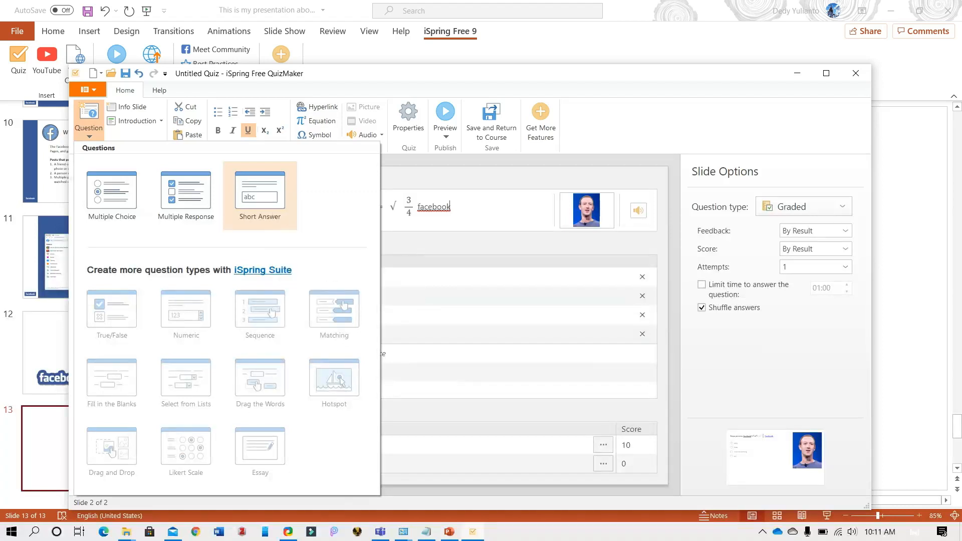
click(260, 195)
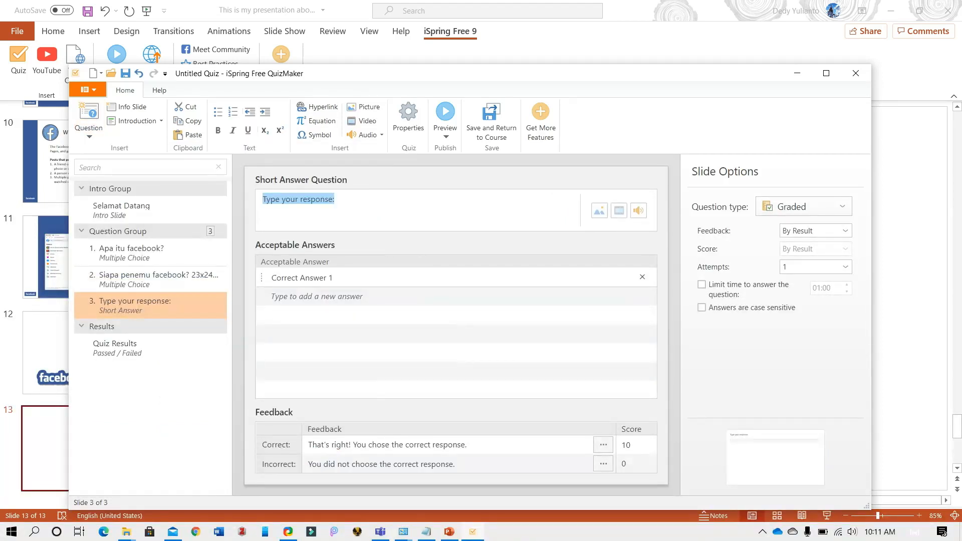
text(war)
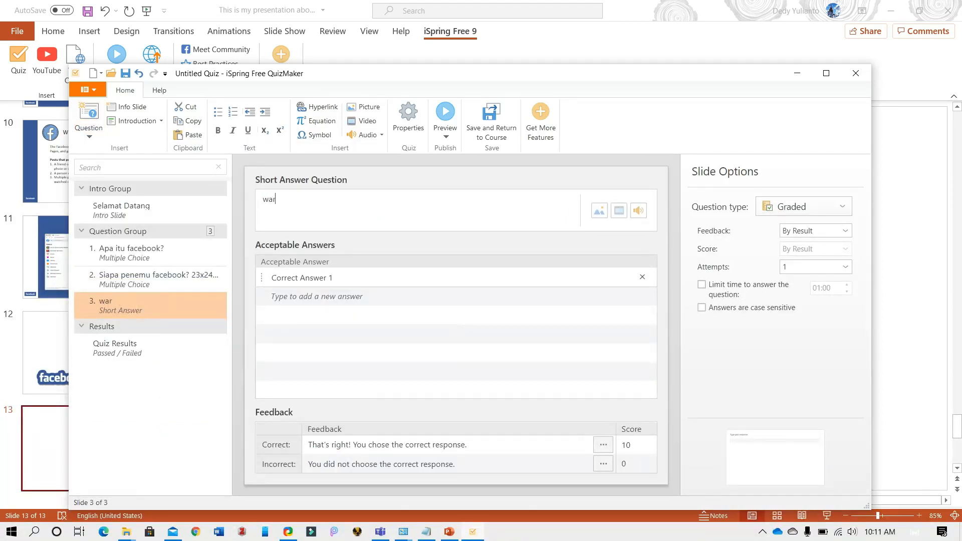
text(na facebook?)
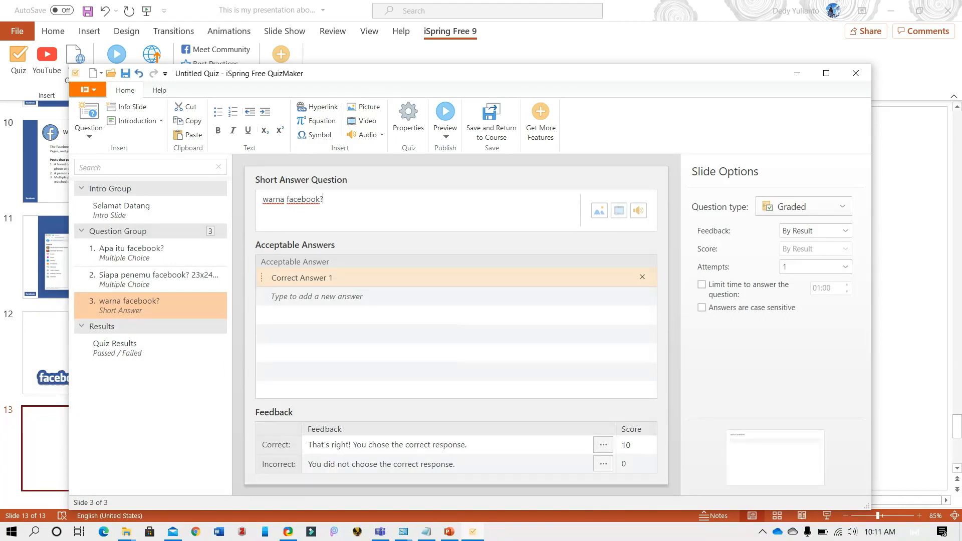
Set the acceptable answers of the short answer question to "biru", "putih" and "biru dan putih"
click(335, 277)
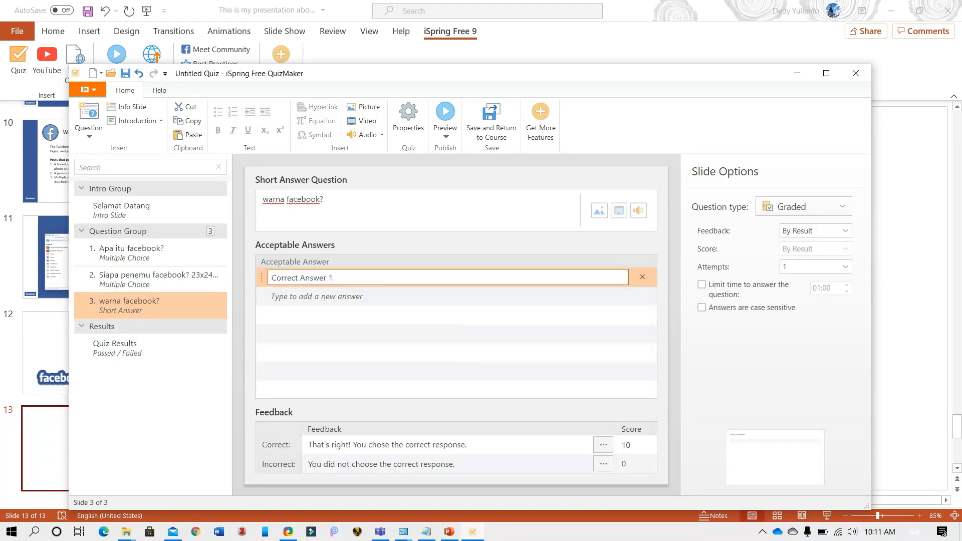
key(ctrl+a)
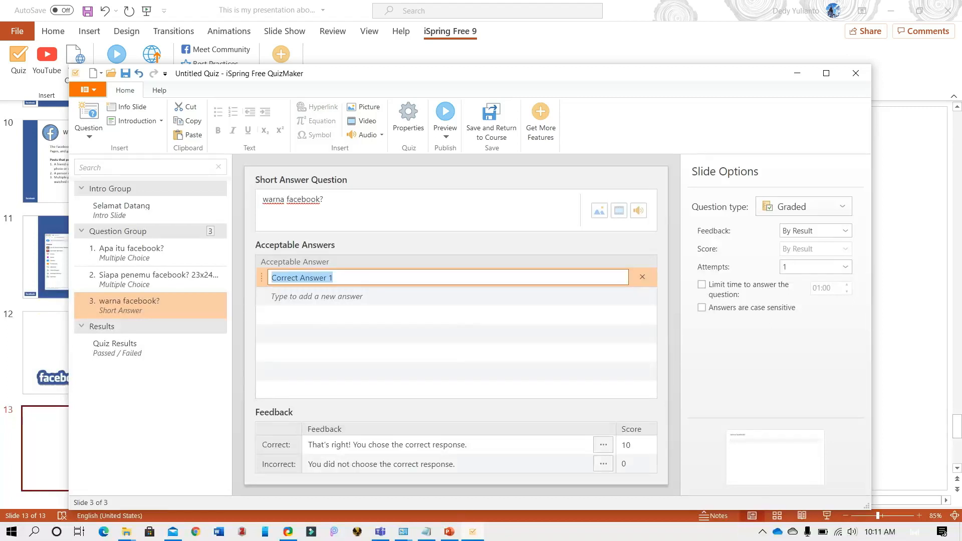
text(bir)
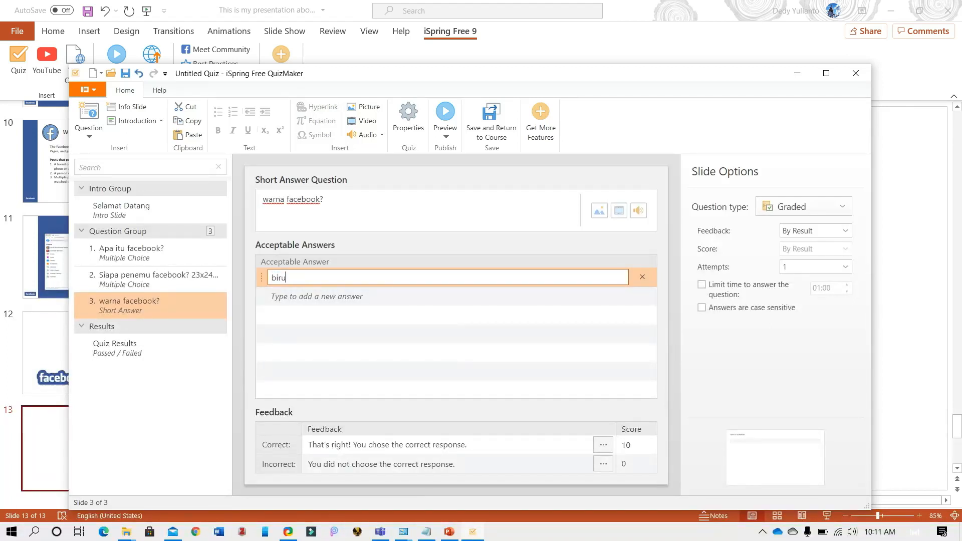
text(u)
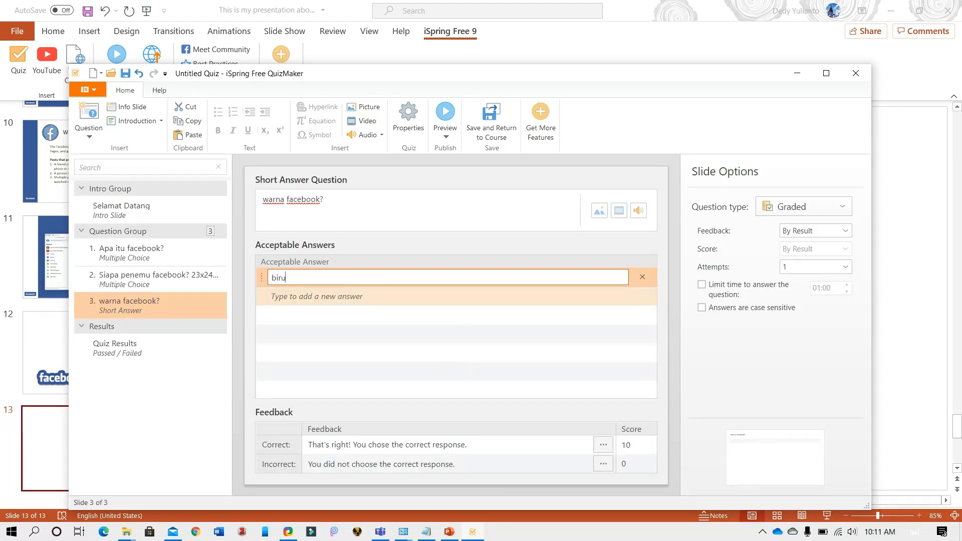
key(Return)
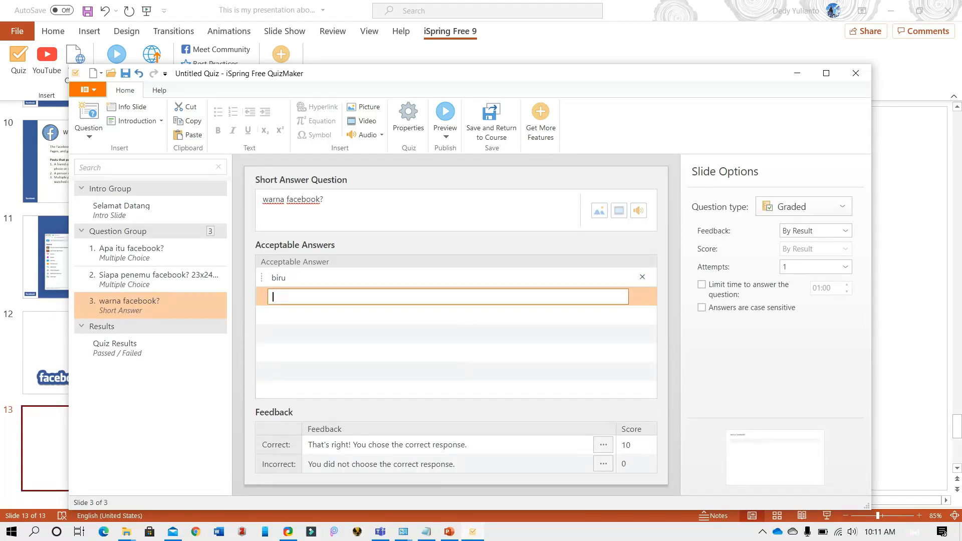
text(putih)
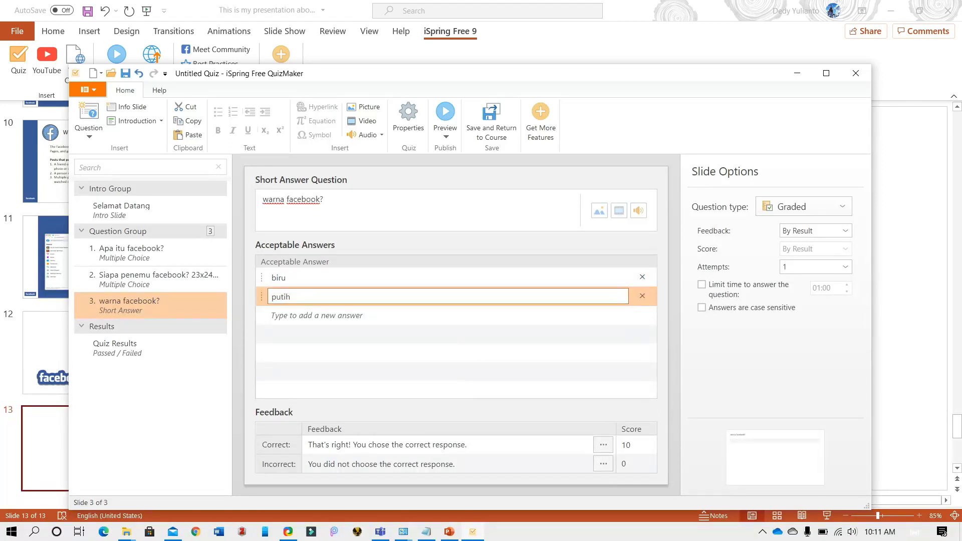
key(Return)
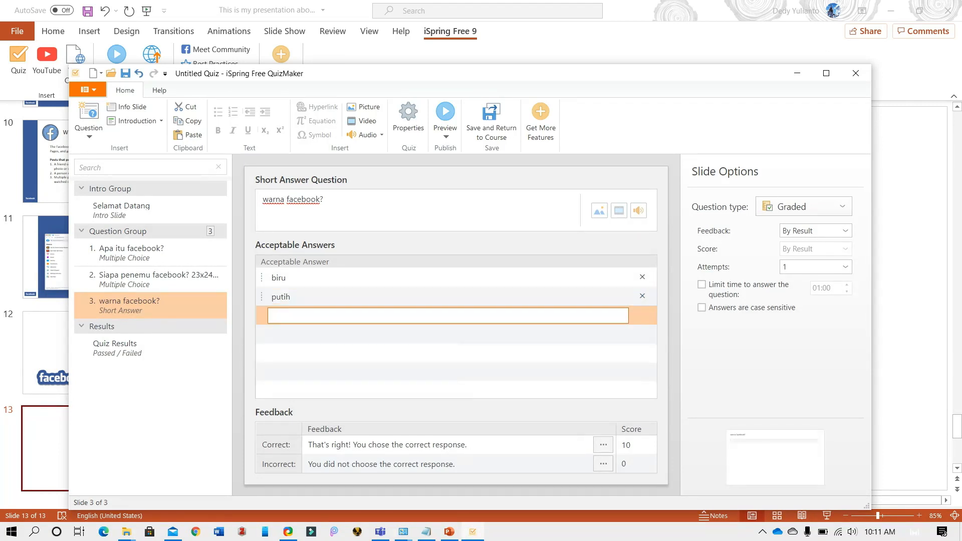
text(biru)
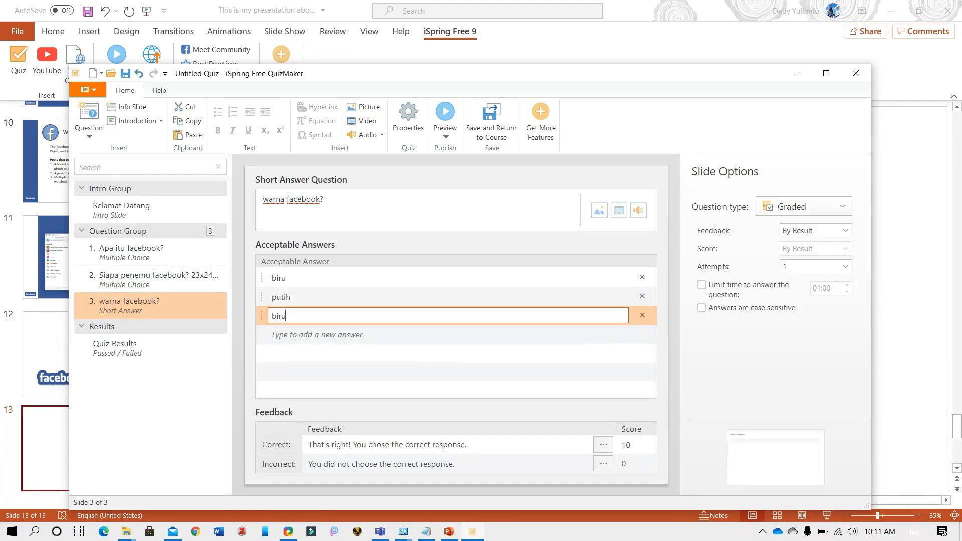
text( dan putih)
key(Return)
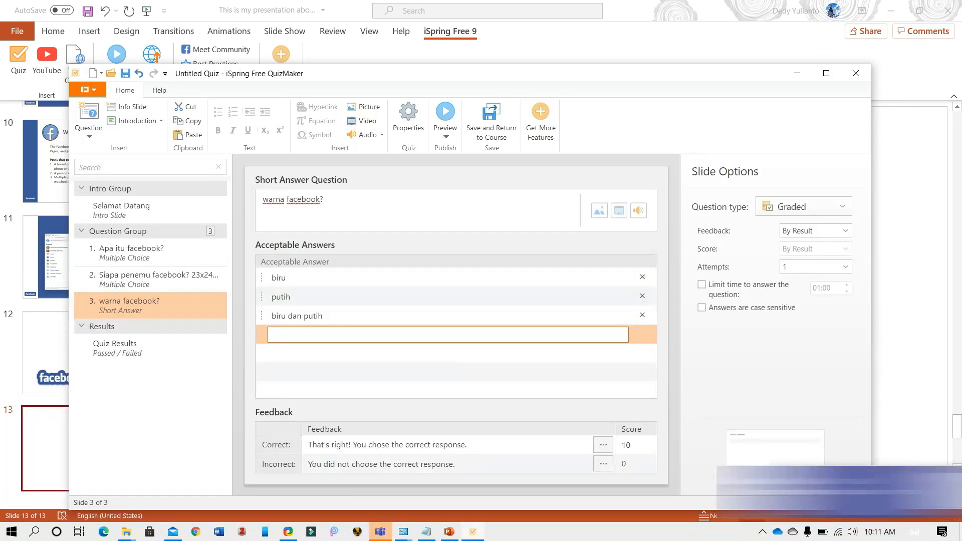
click(946, 478)
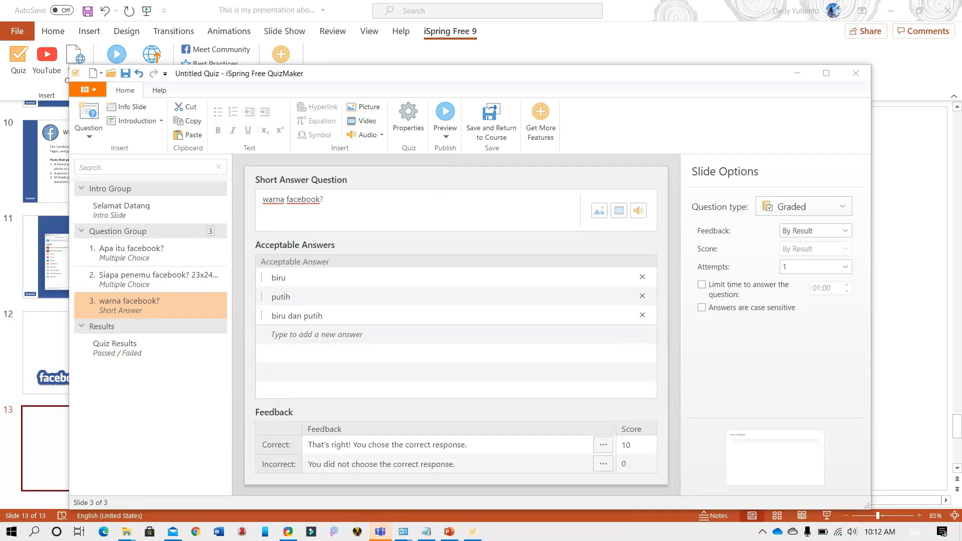
Replace the passed message on the quiz results slide with "selamat anda lulus"
click(135, 348)
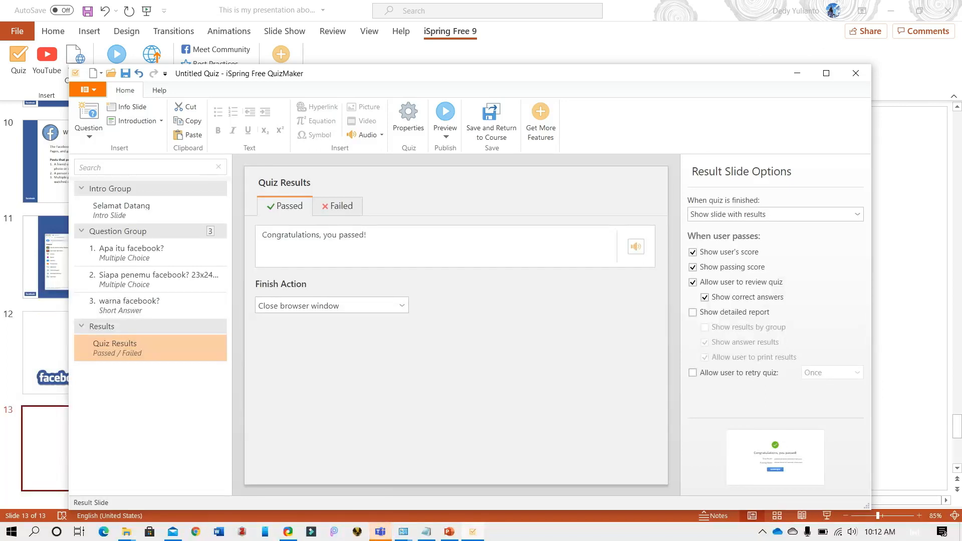
click(288, 234)
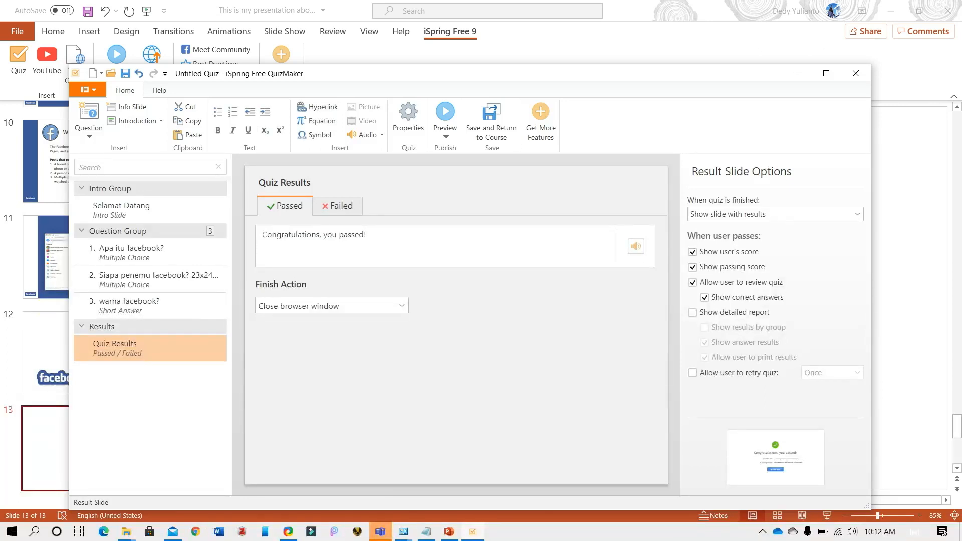
drag(367, 235, 261, 235)
text(se)
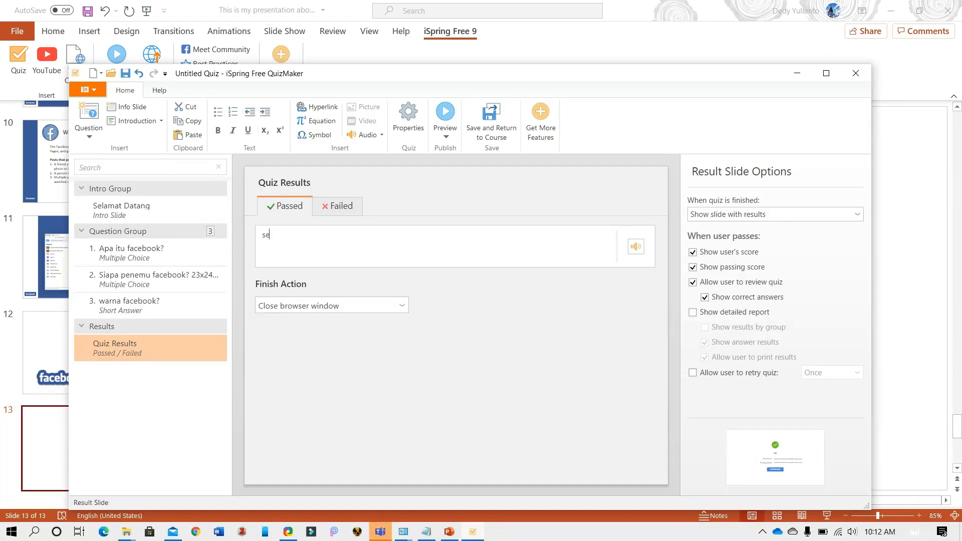
text(lamat anda lulus)
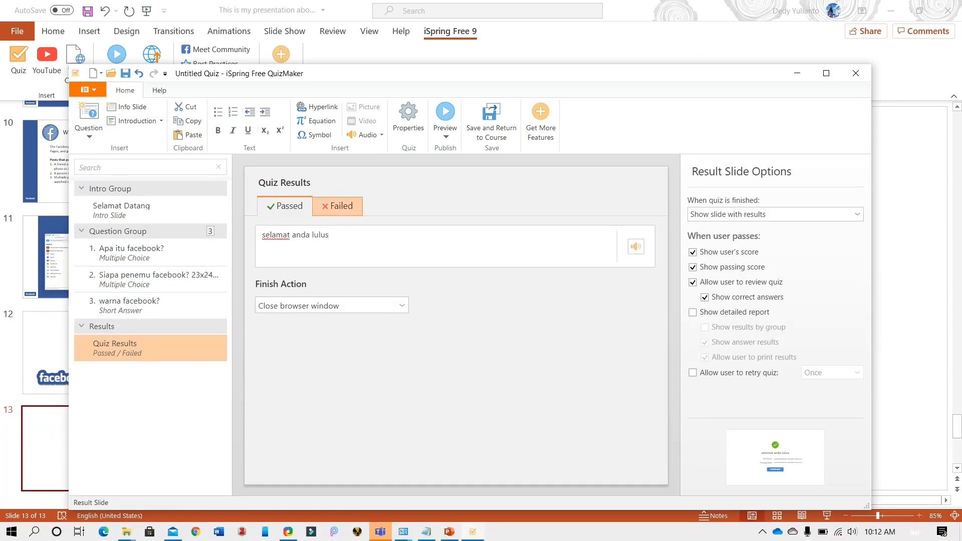
Replace the failed message on the quiz results slide with "coba lagi"
click(337, 206)
drag(324, 235, 224, 232)
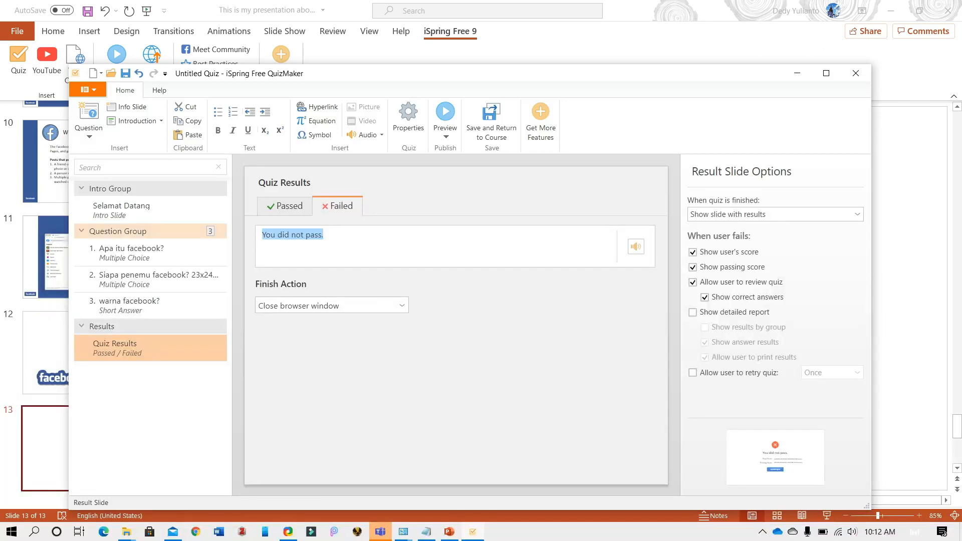
text(cob)
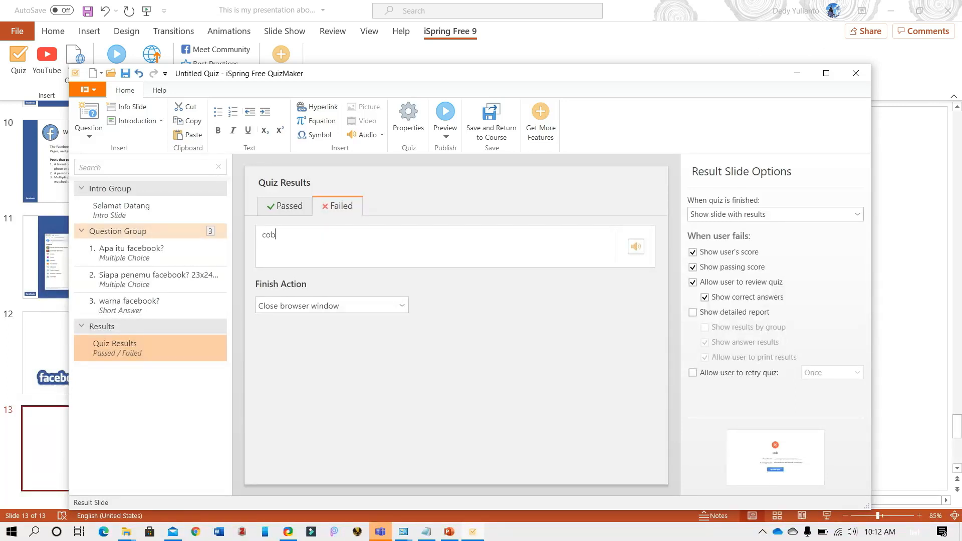
text(a lagi)
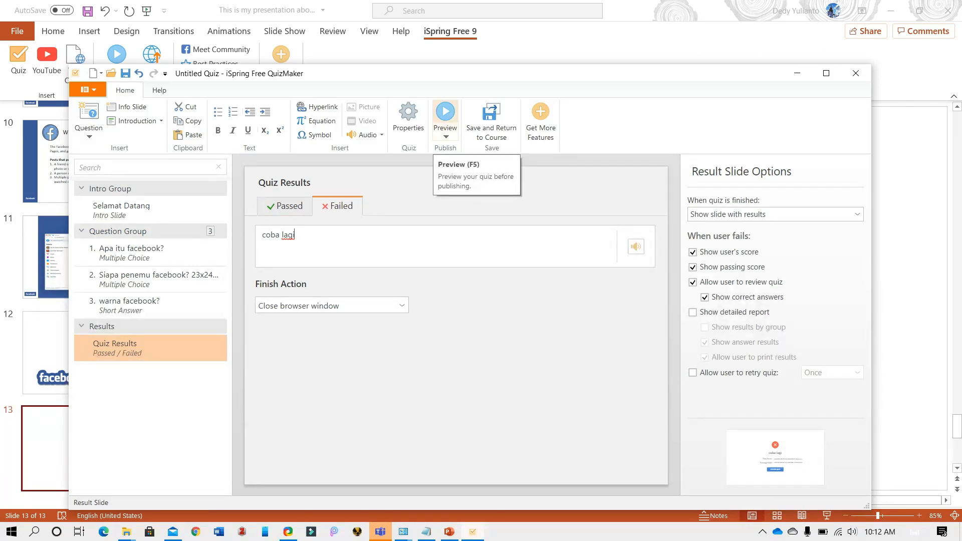
Preview the quiz in tablet landscape, tablet portrait and phone landscape layouts, and return to the desktop layout
click(445, 112)
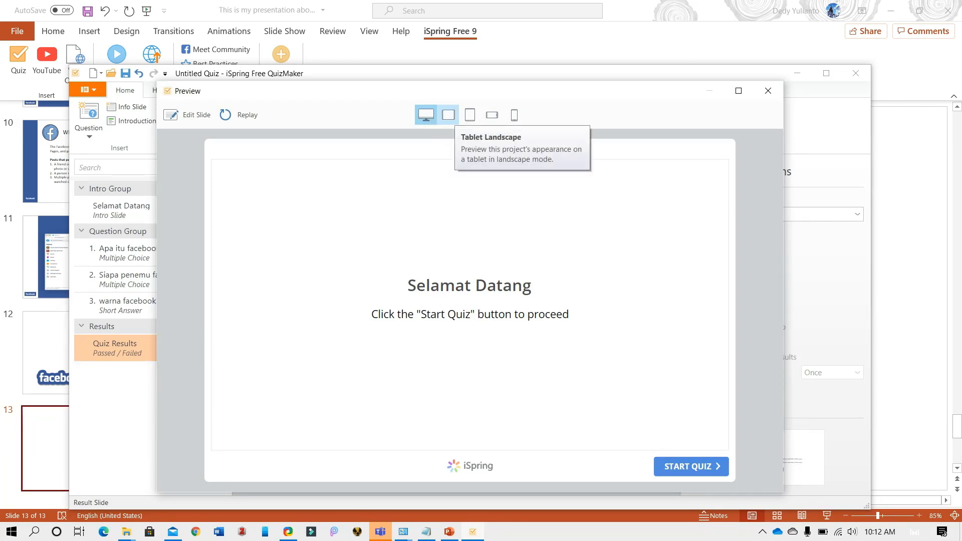
click(448, 115)
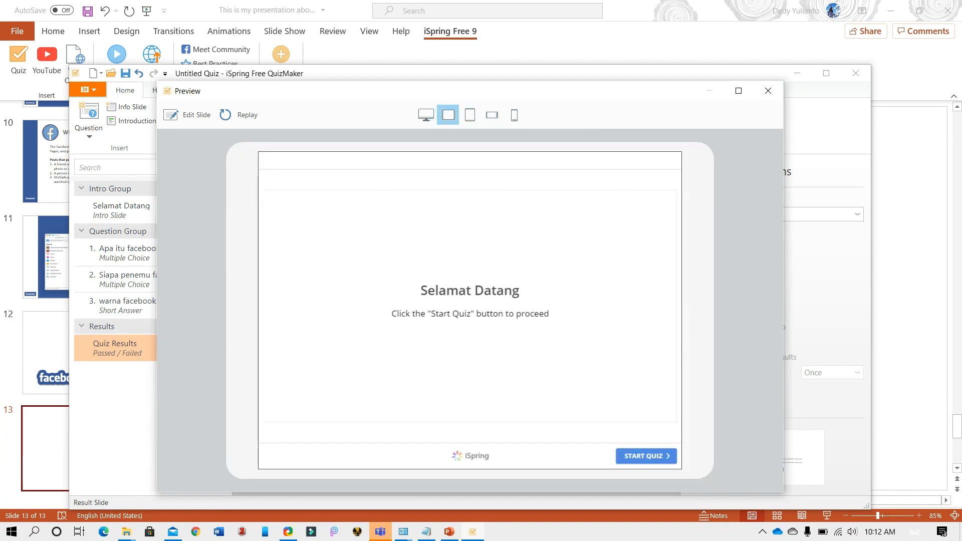
click(470, 115)
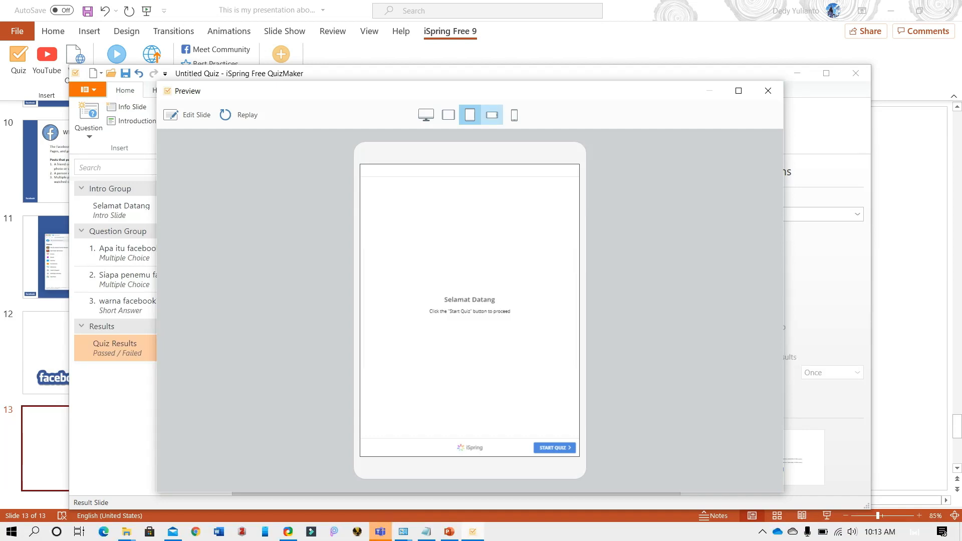
click(492, 115)
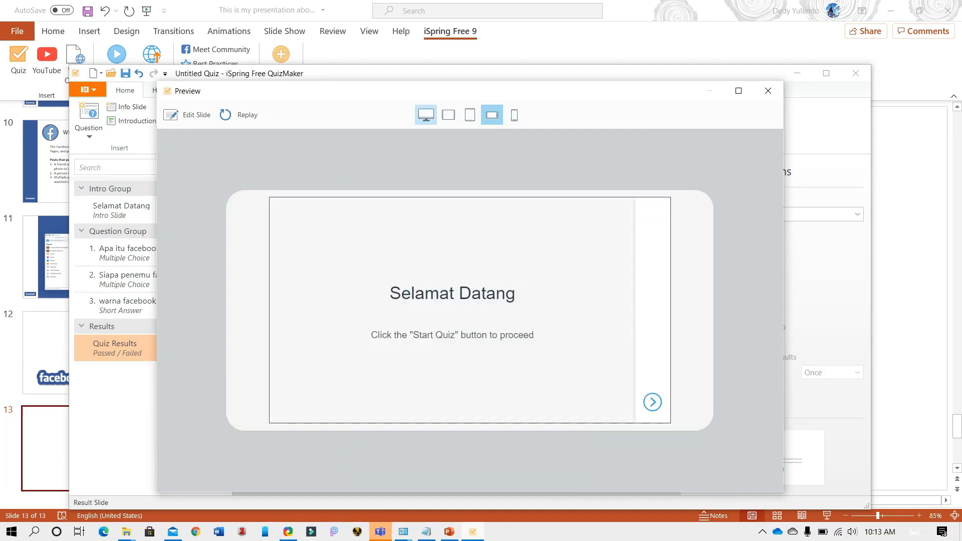
click(426, 115)
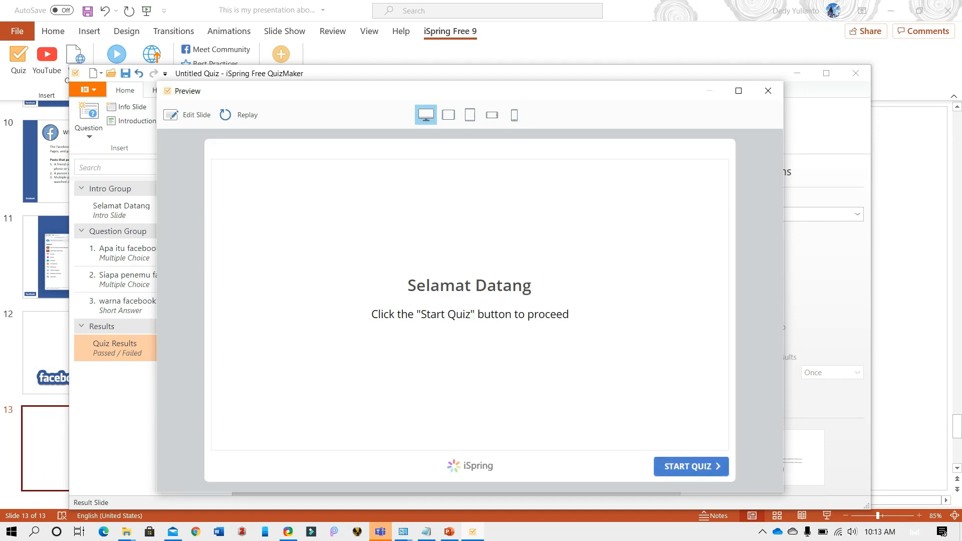
Start the quiz in the preview and submit "game" as the answer to the first question
click(690, 466)
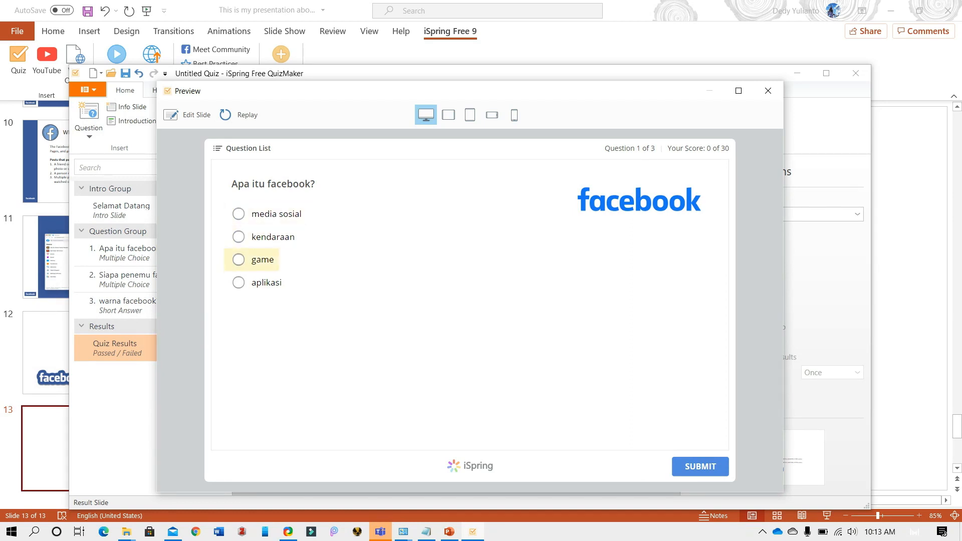
click(240, 259)
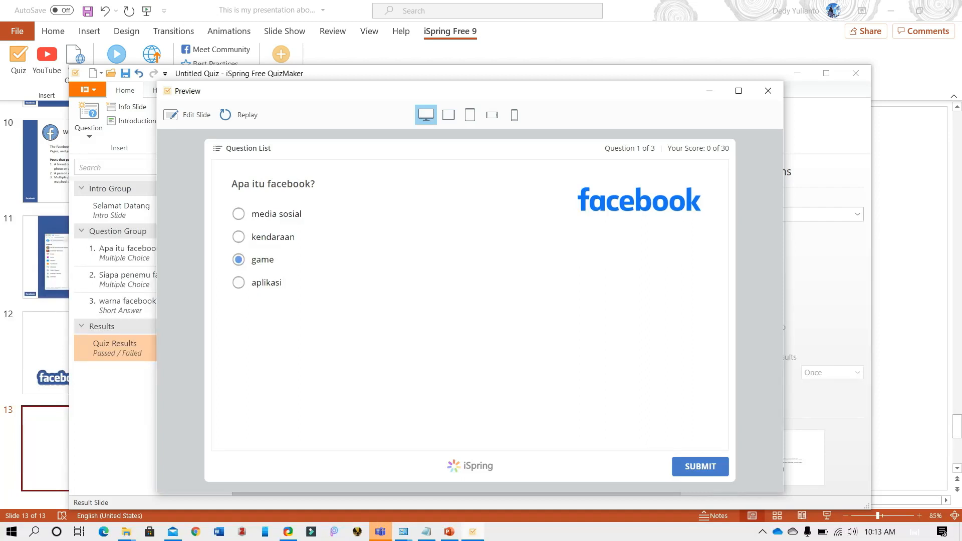
click(700, 466)
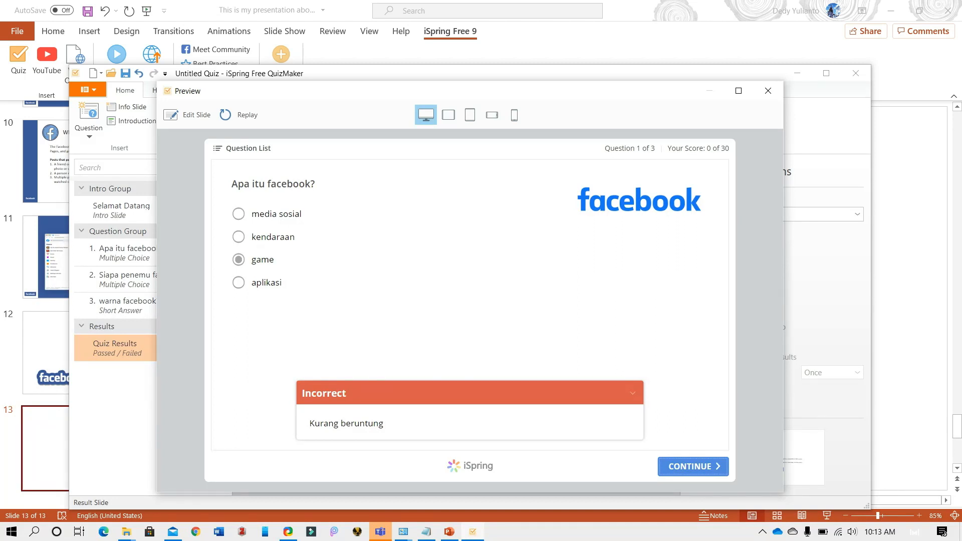
Continue to the second question, test its "facebook" hyperlink in the browser, and return to the quiz preview
click(696, 467)
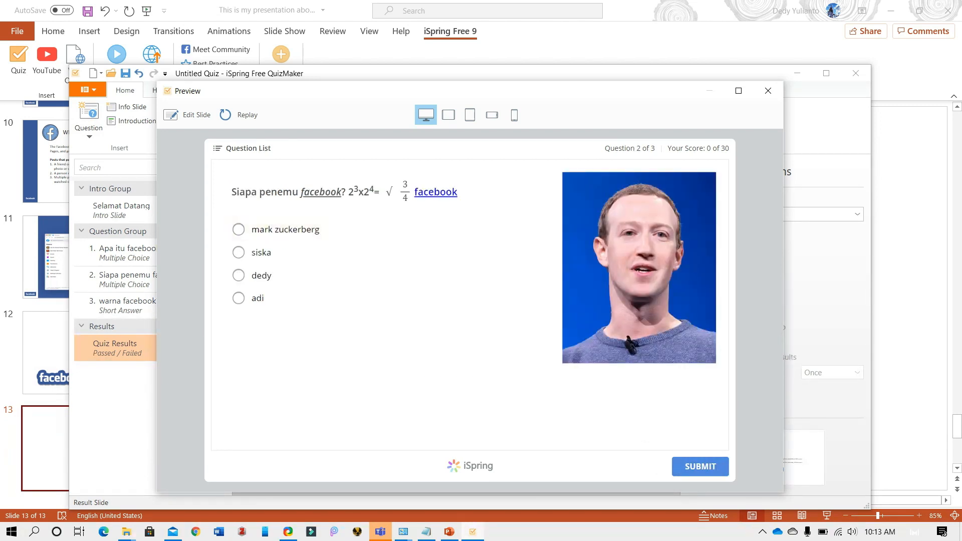
click(437, 192)
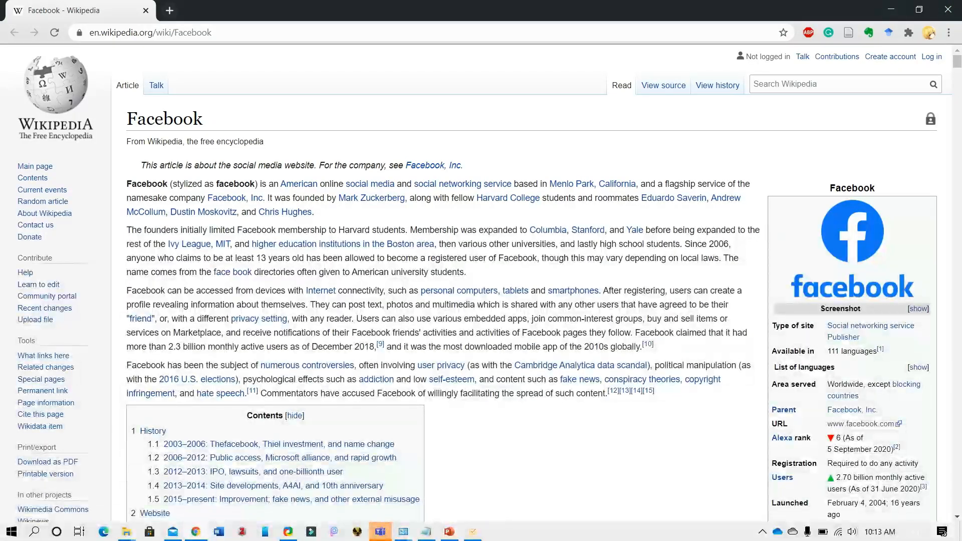
click(891, 9)
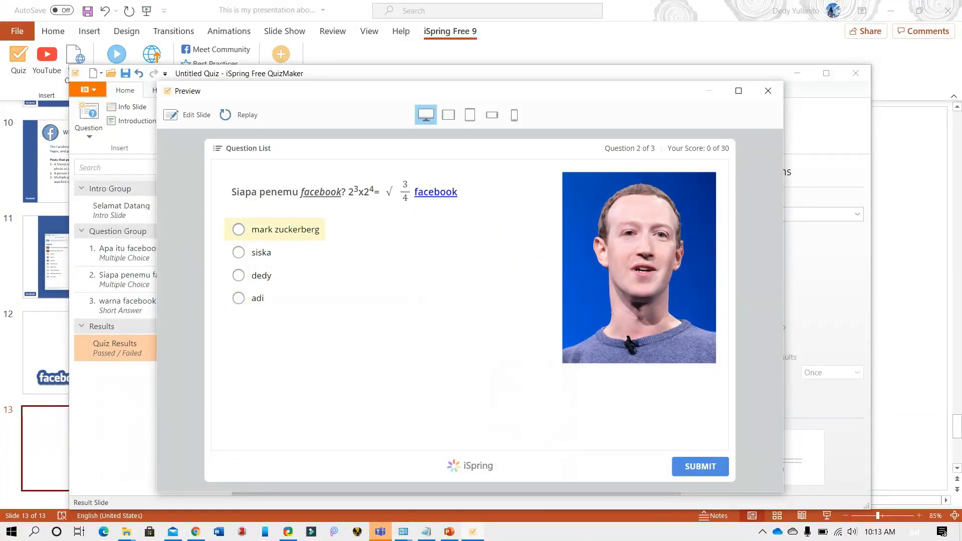
Submit "mark zuckerberg" as the answer to the second question in the preview and continue to the third question
click(238, 230)
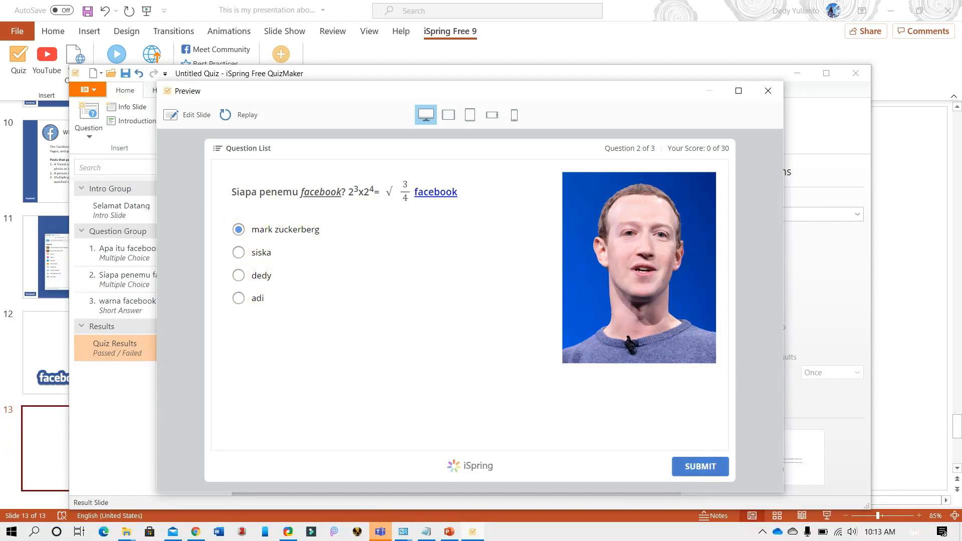
click(700, 466)
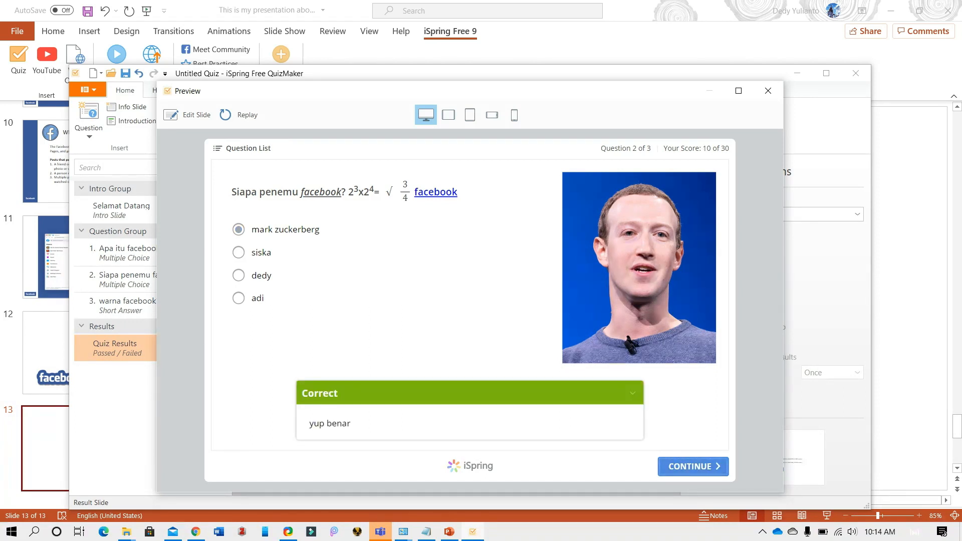
click(693, 466)
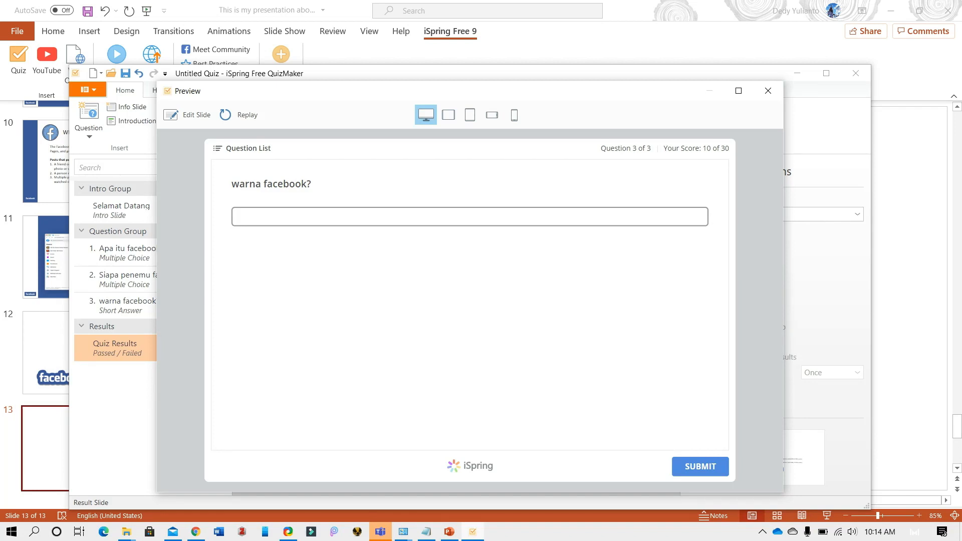
Submit "merah" as the answer to the third question and view the quiz results
text(merah)
key(Return)
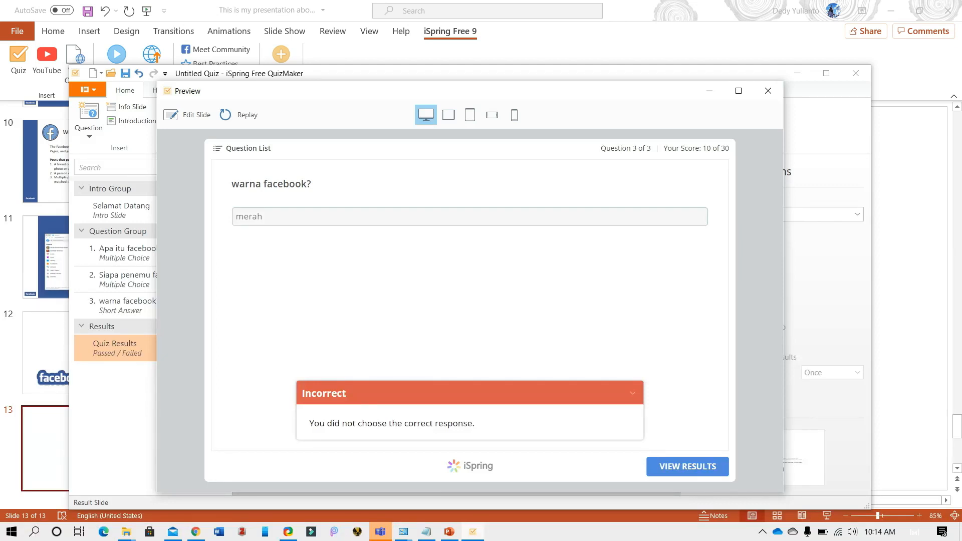
key(Return)
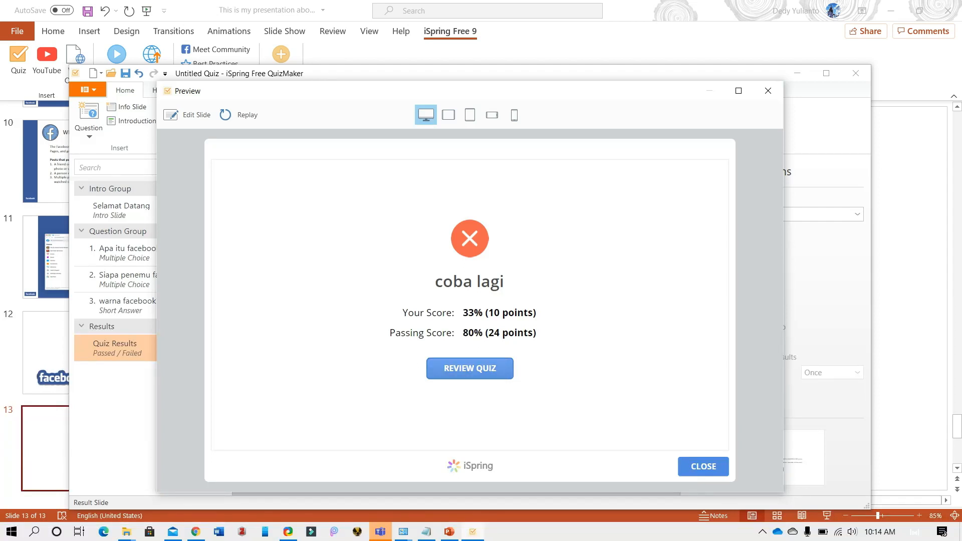
Review the answers to all three questions from the results page, and close the review
click(469, 368)
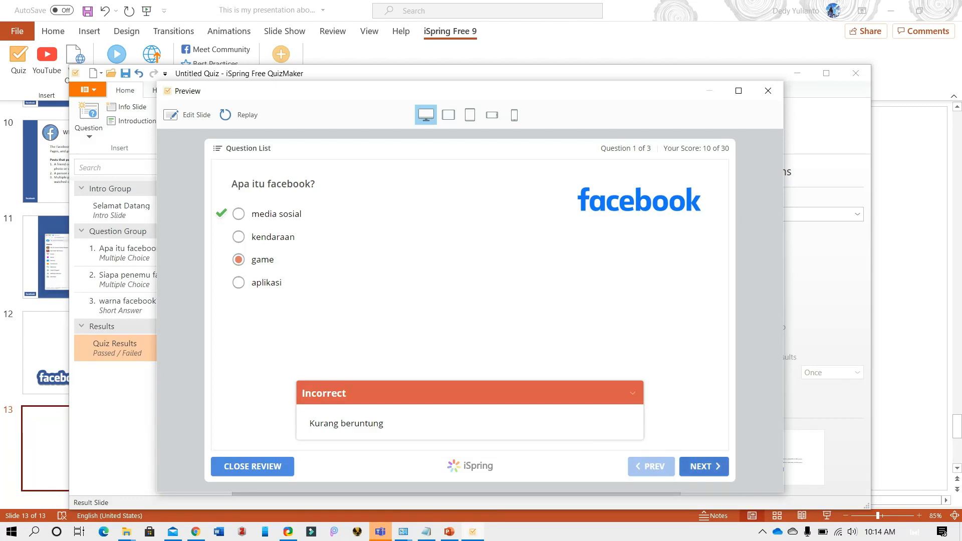
click(704, 467)
click(704, 466)
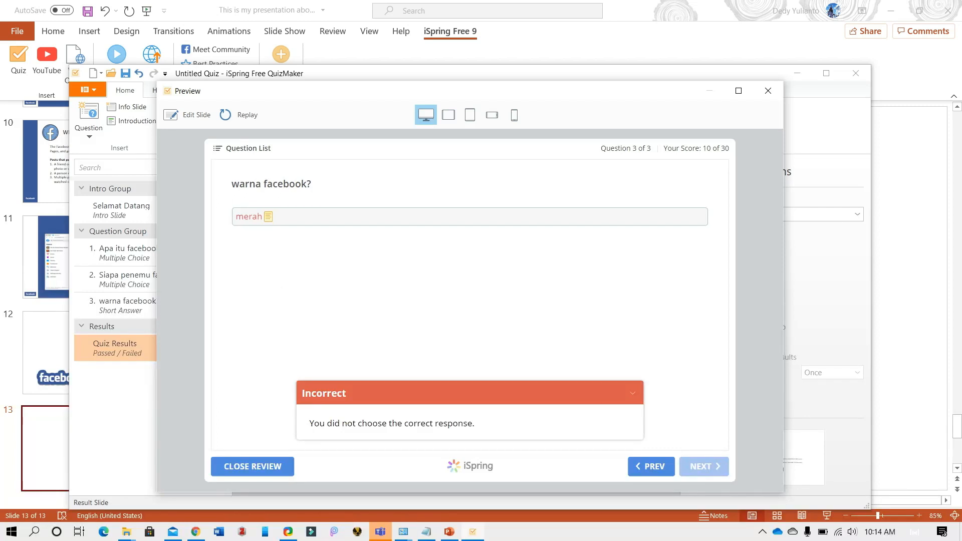
click(253, 466)
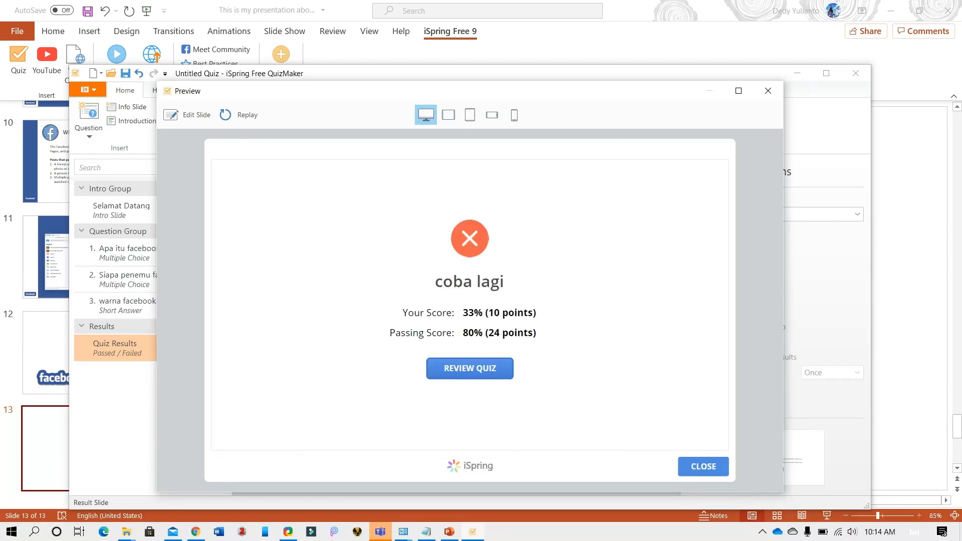
Close the quiz preview, save the quiz and return to the presentation
click(703, 466)
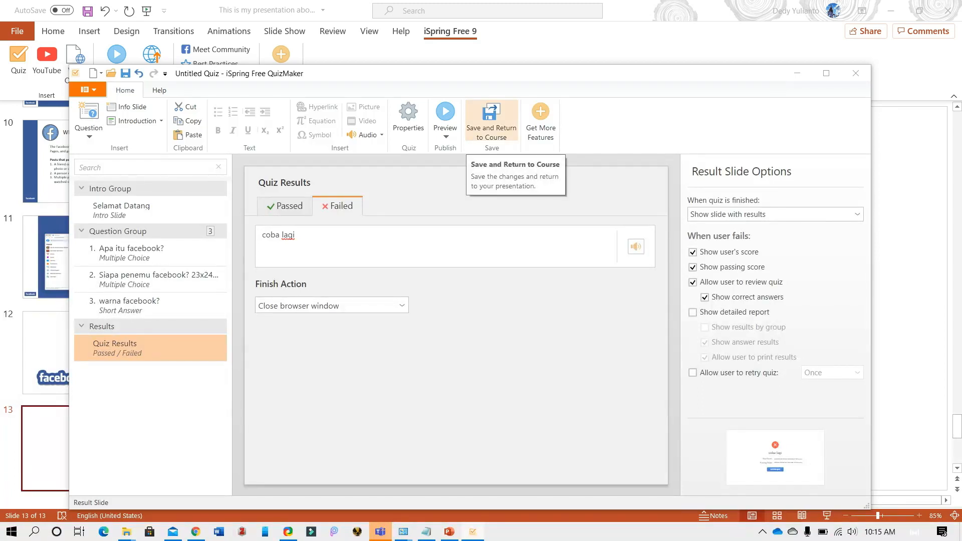
click(491, 121)
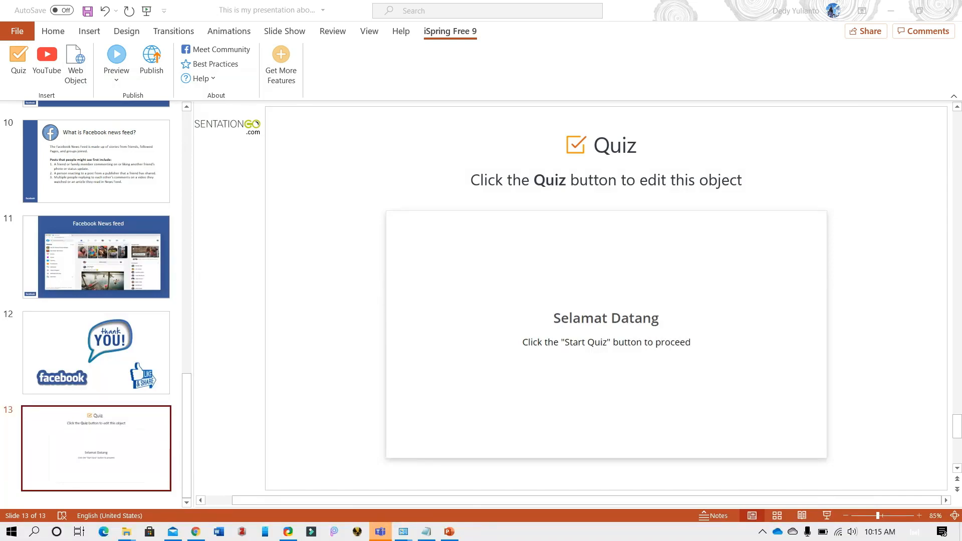
scroll(96, 300, up, 10)
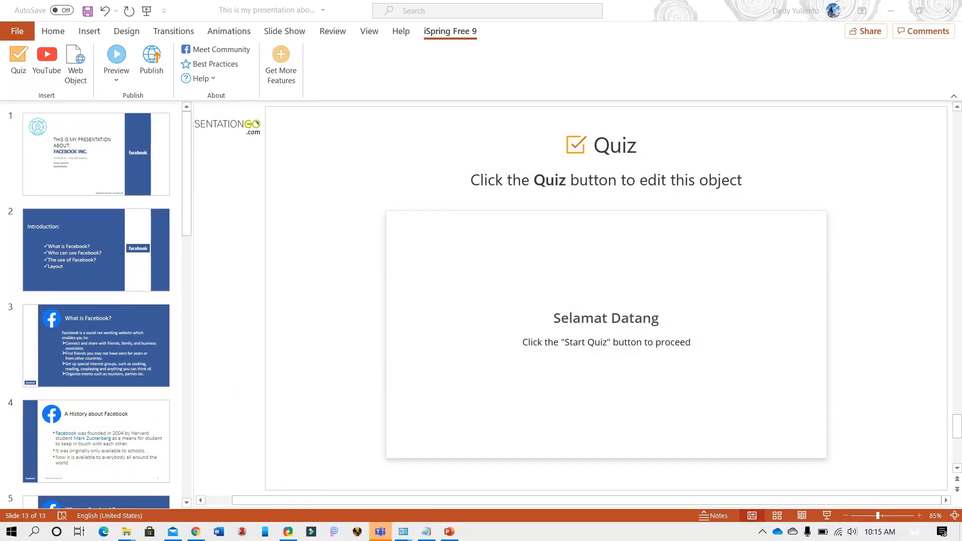
Start publishing the presentation to the computer and choose the Documents folder as the destination
click(151, 65)
click(151, 65)
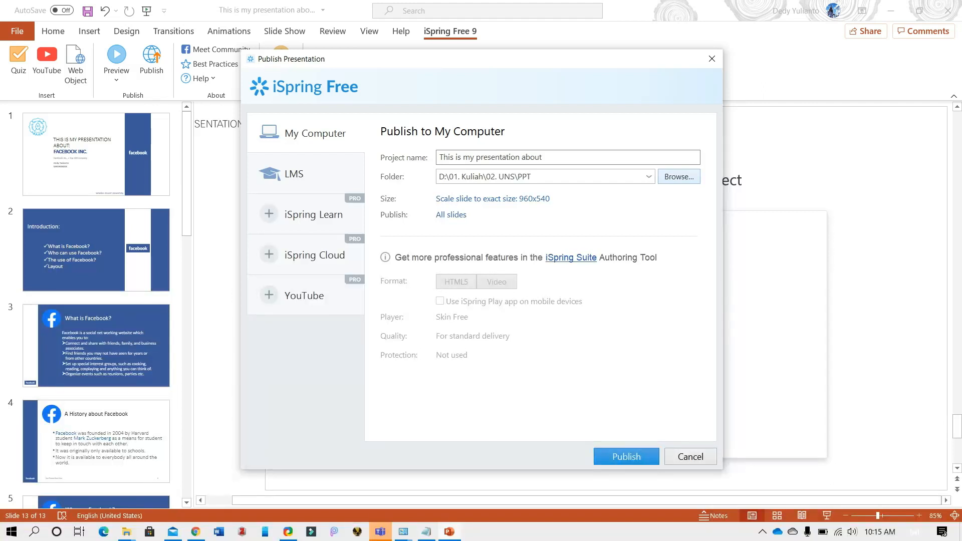
click(679, 176)
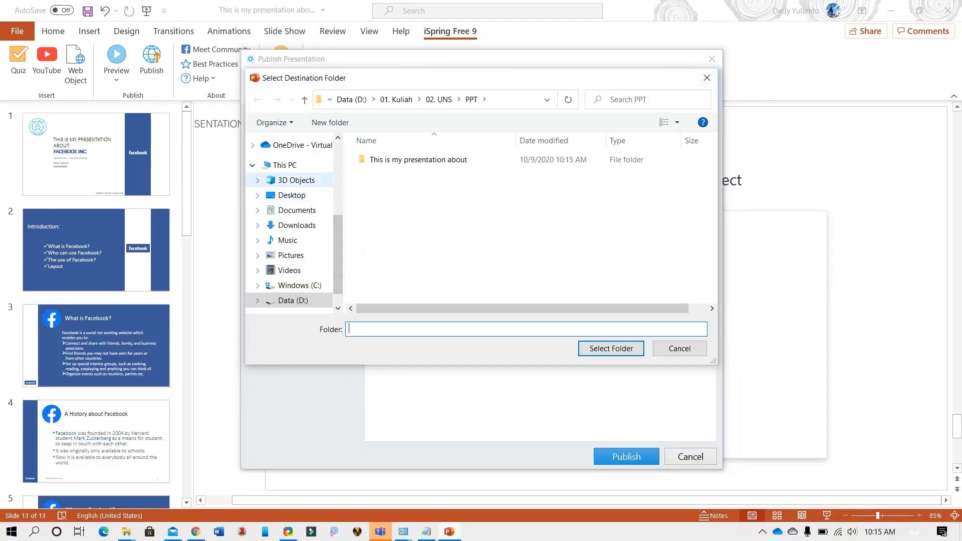
click(296, 210)
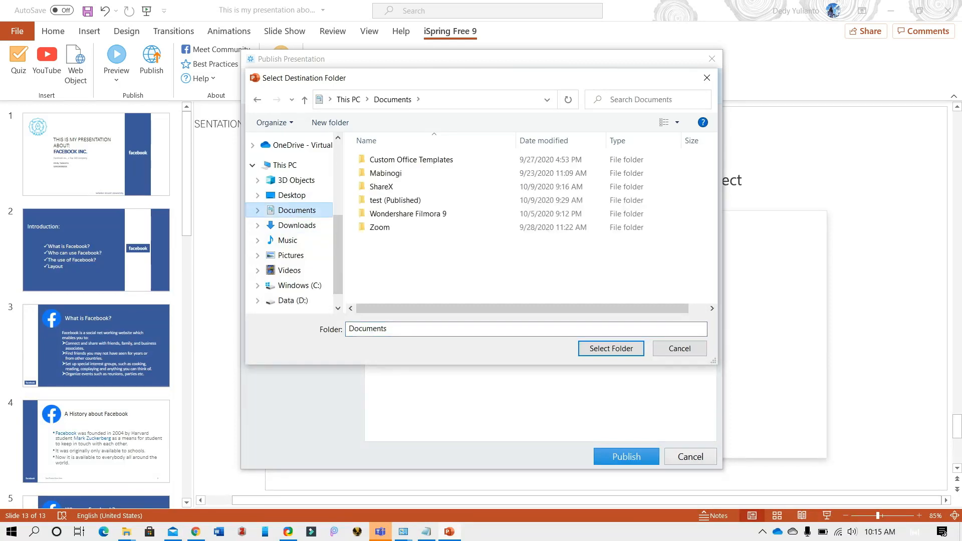
click(404, 329)
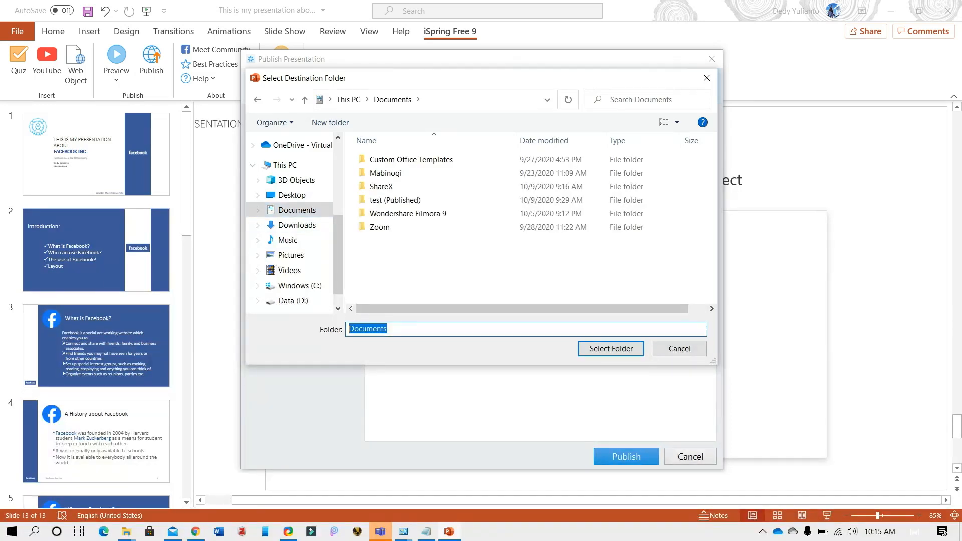
click(611, 349)
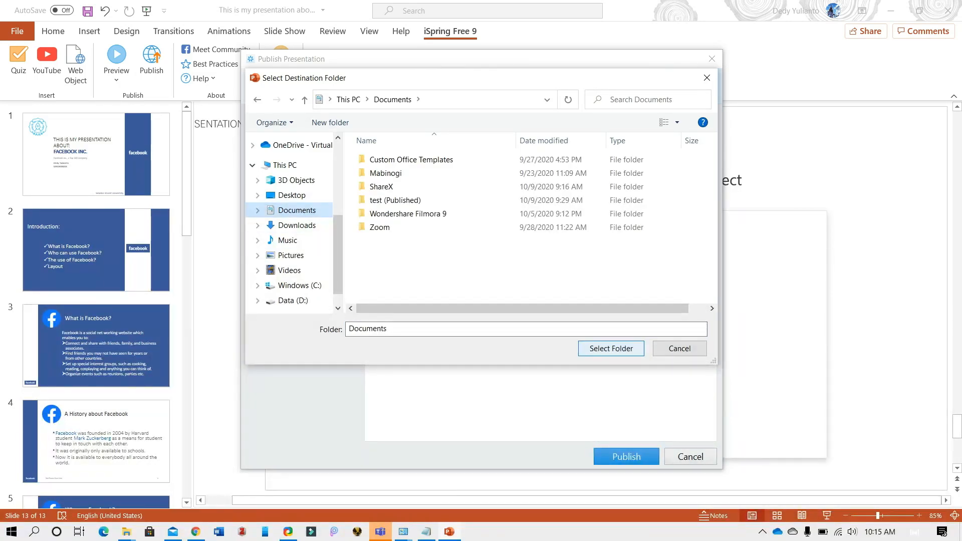
click(611, 348)
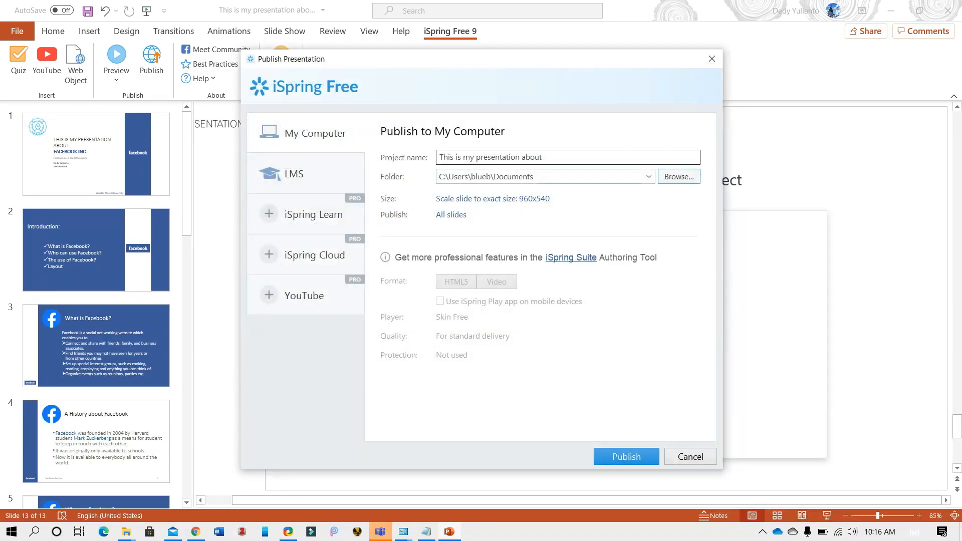
Name the project "facebook quiz", publish the presentation, and dismiss the completion dialog
triple_click(561, 157)
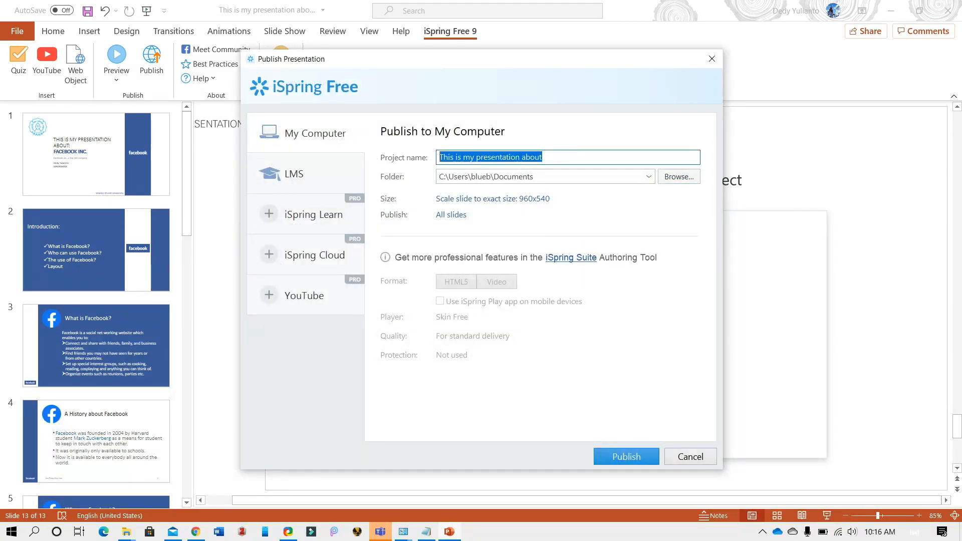
text(fa)
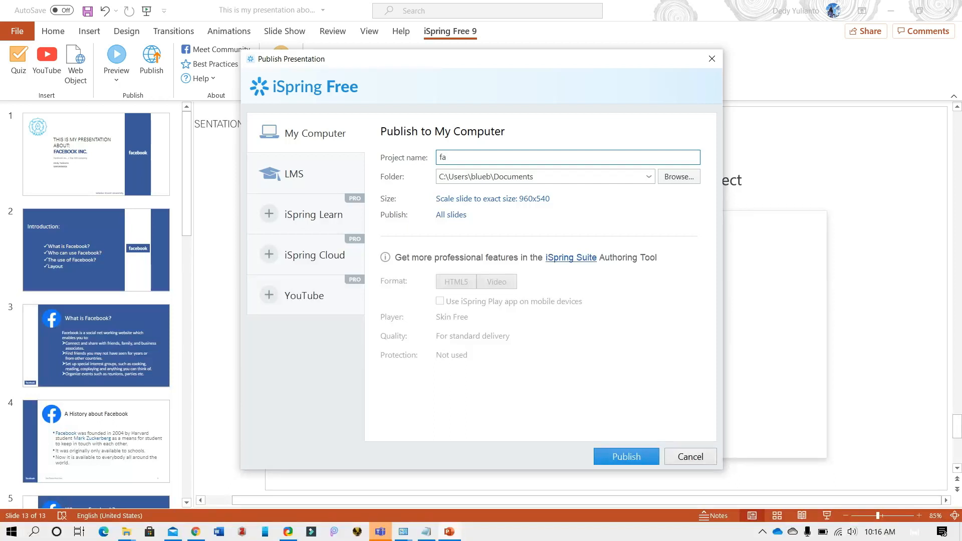
text(cebook quiz)
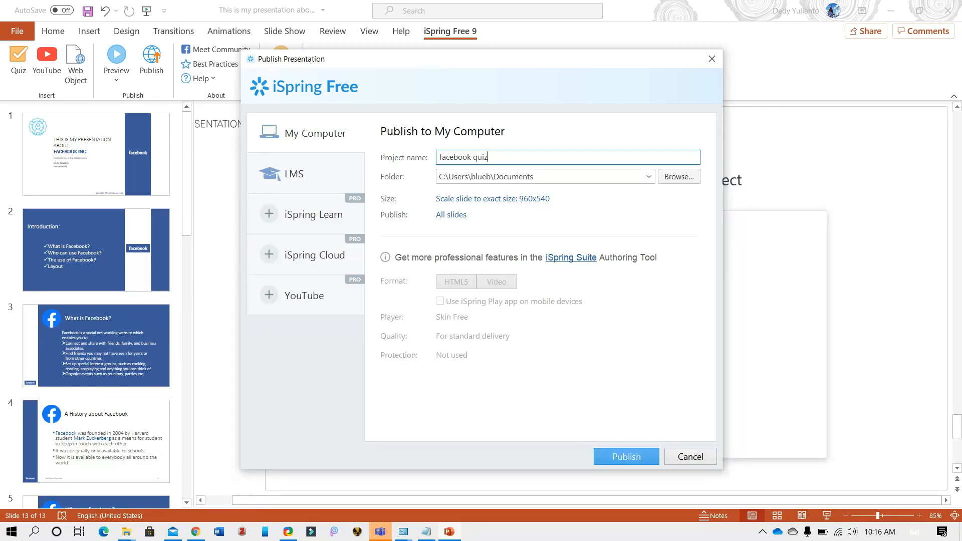
click(626, 456)
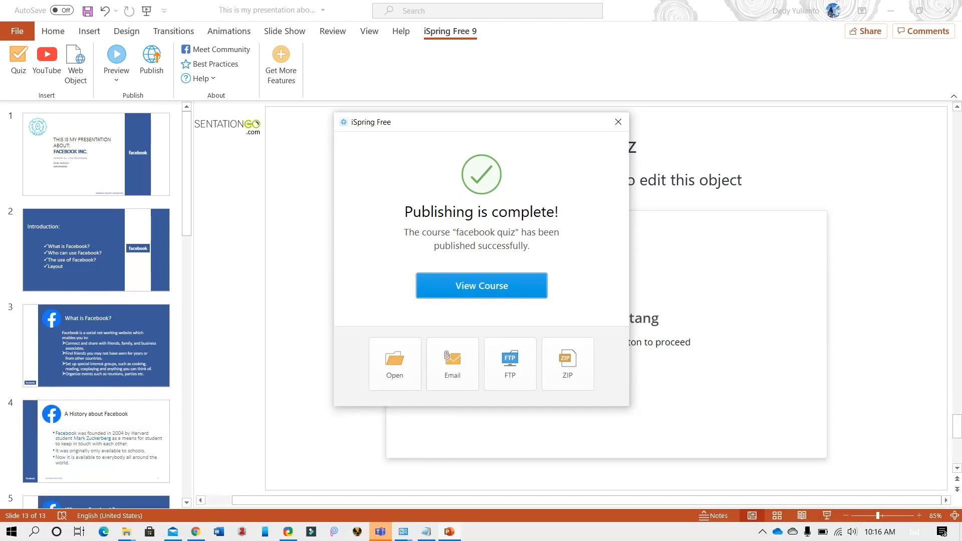
click(618, 121)
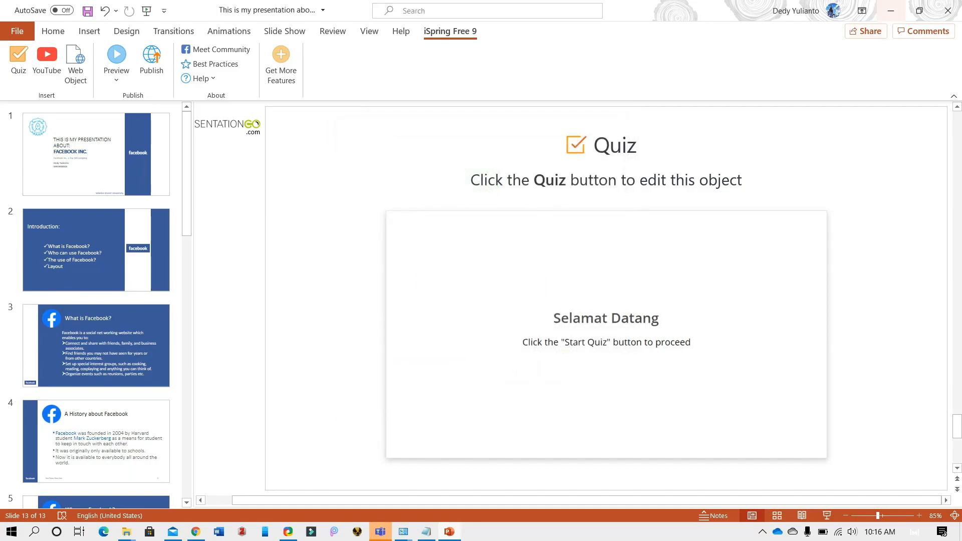
Switch to File Explorer, go to the "facebook quiz (Published)" folder in Documents, and open index.html in the browser
click(890, 10)
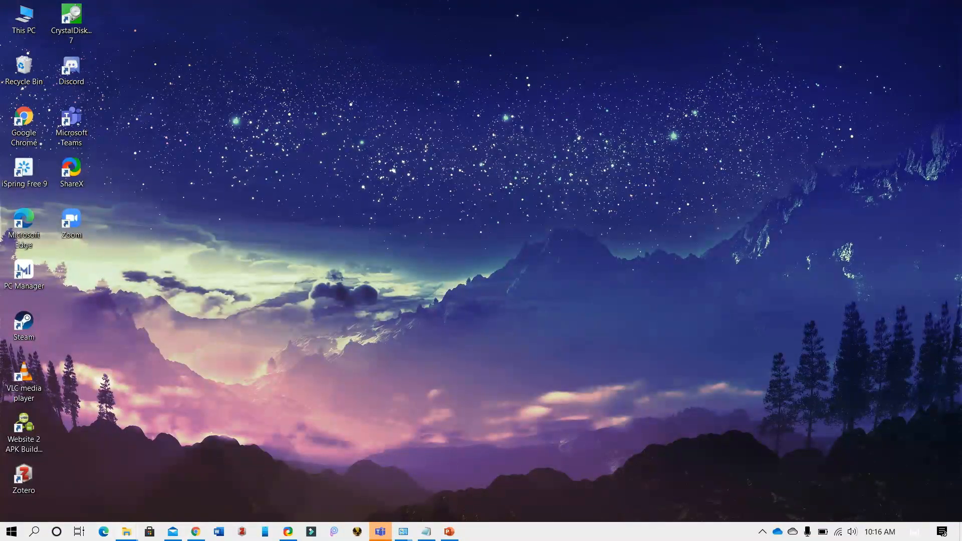
mouse_move(127, 531)
click(203, 481)
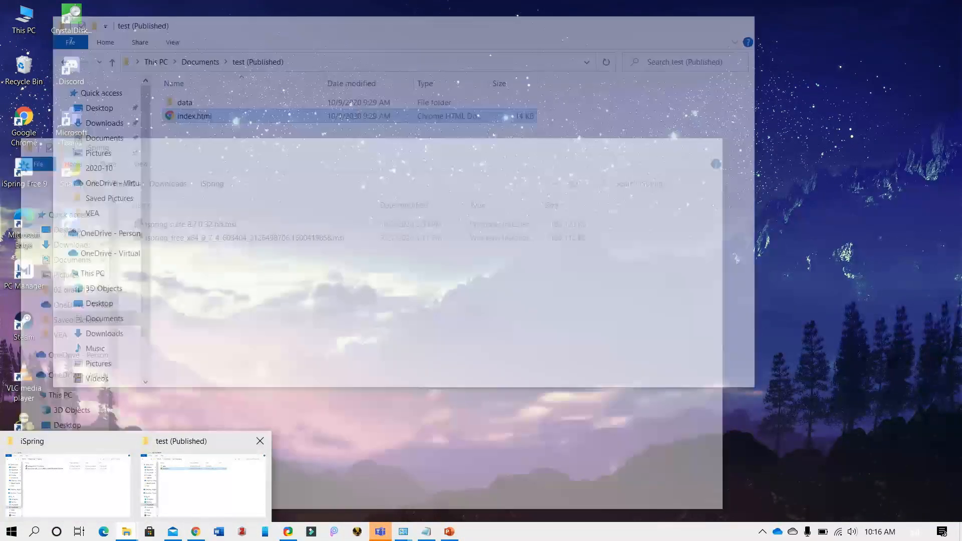
click(200, 62)
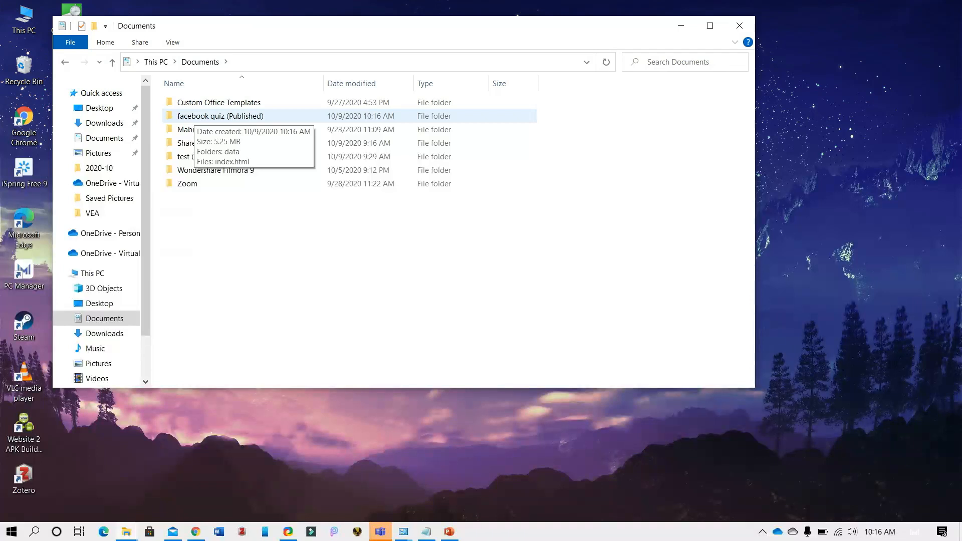
double_click(195, 115)
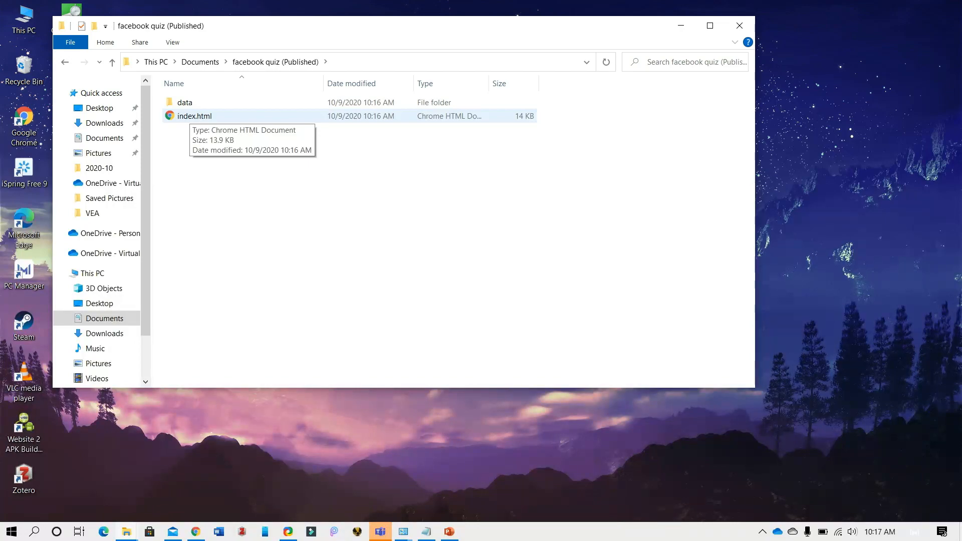
double_click(195, 116)
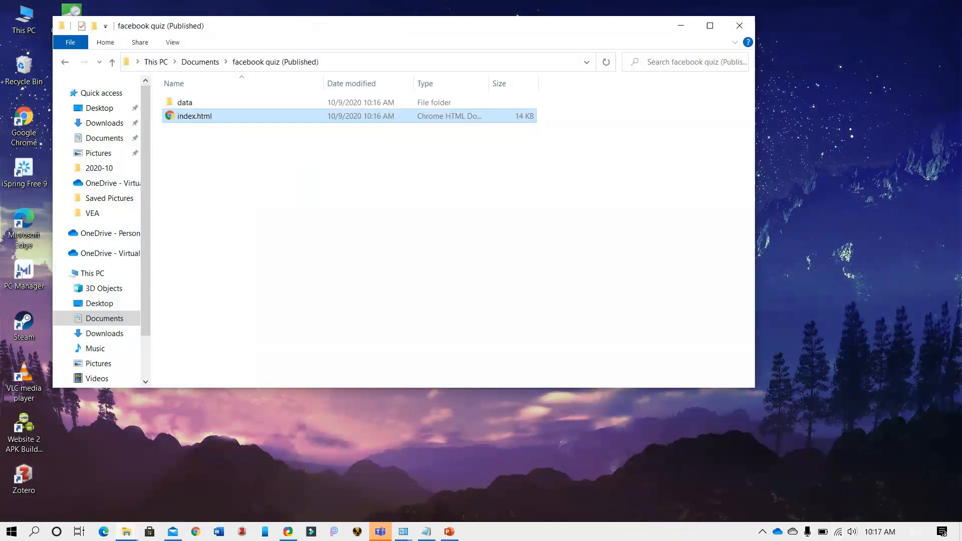
Turn off the computer's Wi-Fi connection
click(837, 532)
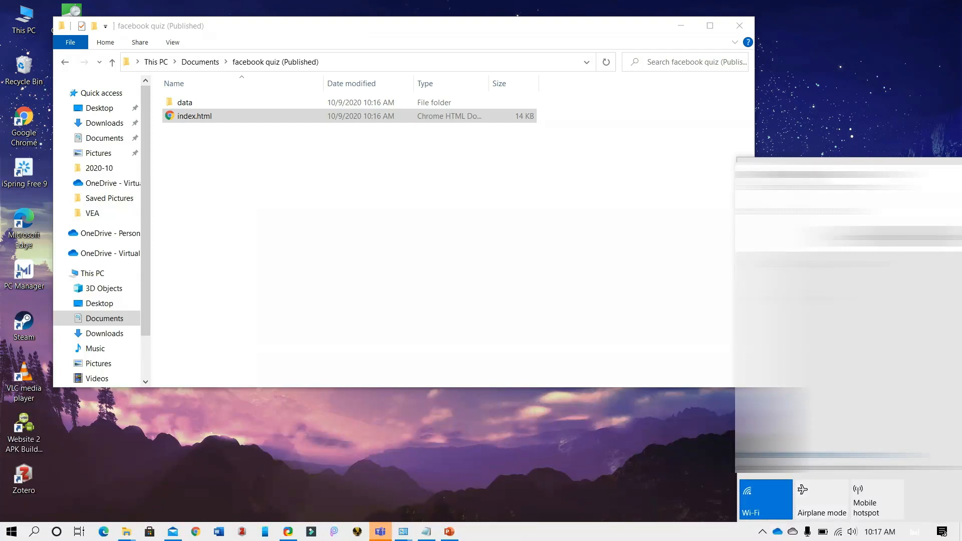
click(765, 500)
click(838, 531)
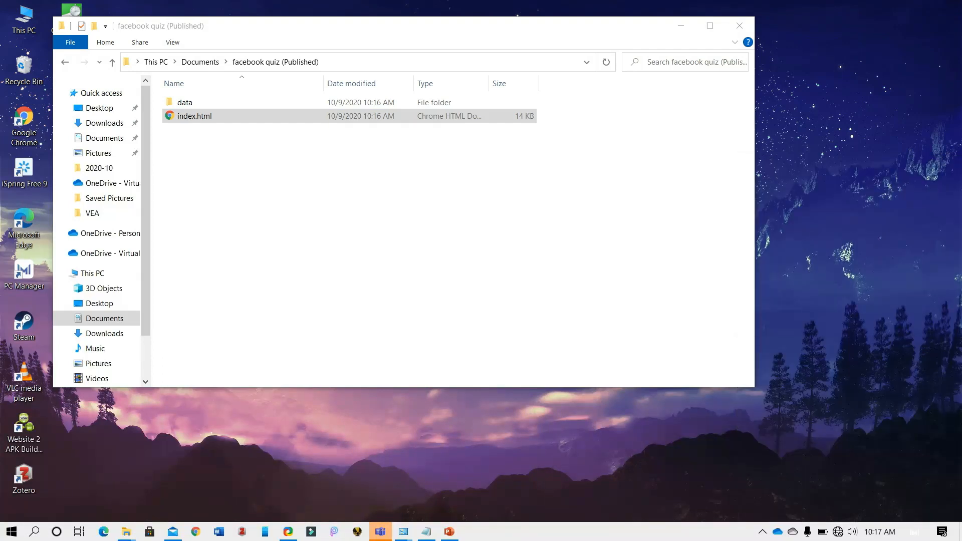
Open index.html without an internet connection, decline resuming from the last slide, and page forward through the published slides
double_click(194, 116)
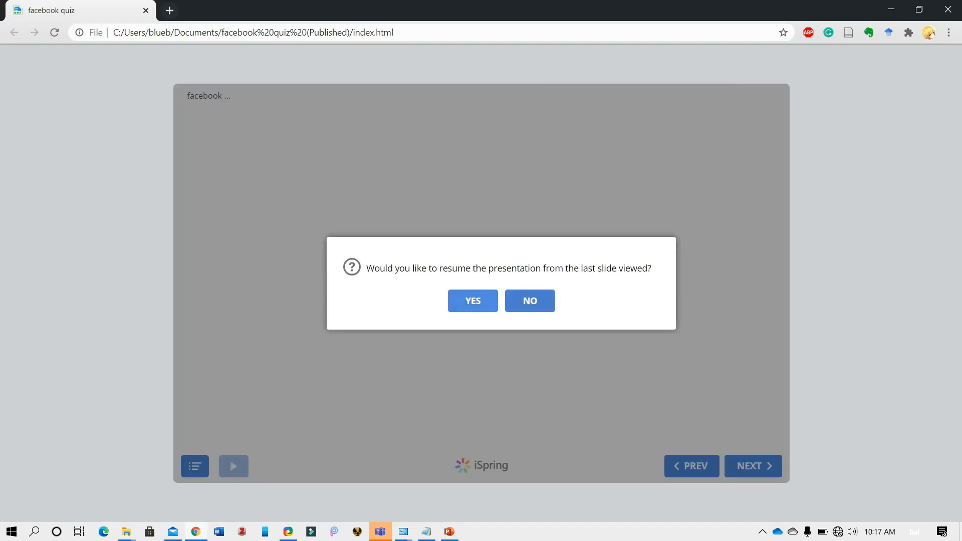
click(530, 301)
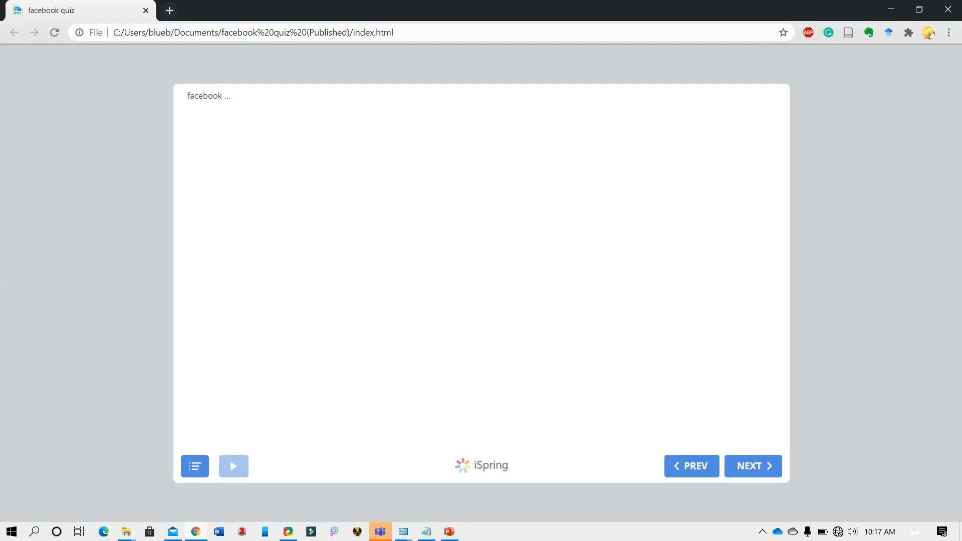
click(752, 465)
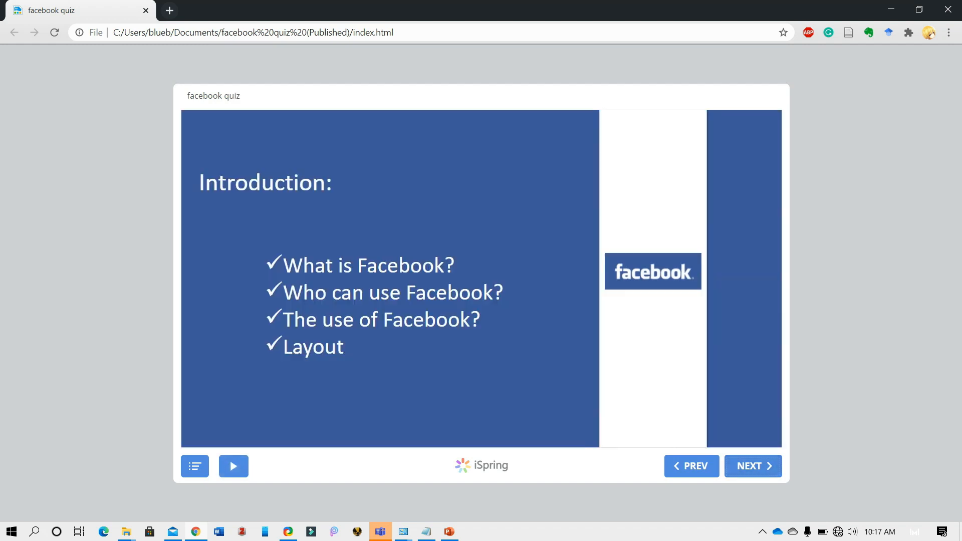
click(752, 466)
click(753, 465)
click(753, 466)
click(753, 466)
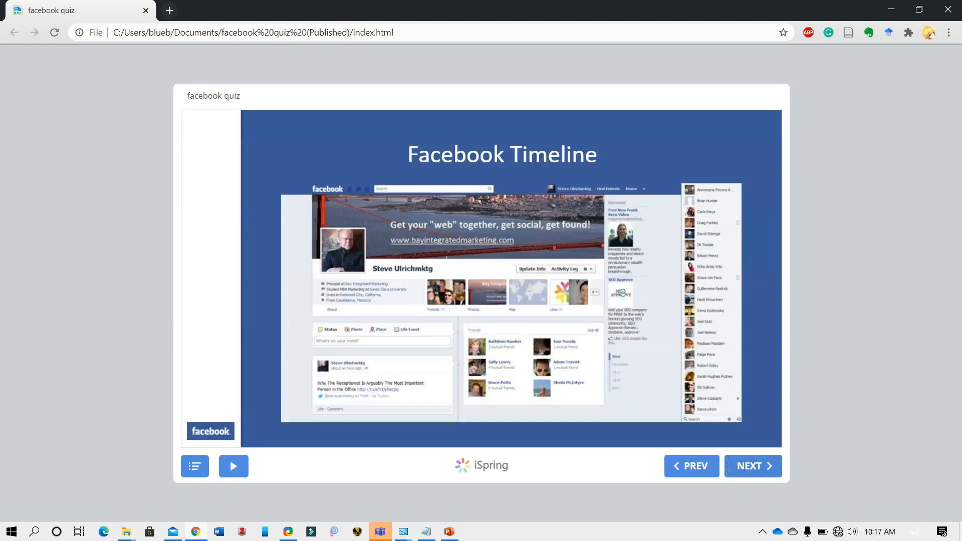
click(752, 466)
click(752, 465)
click(746, 464)
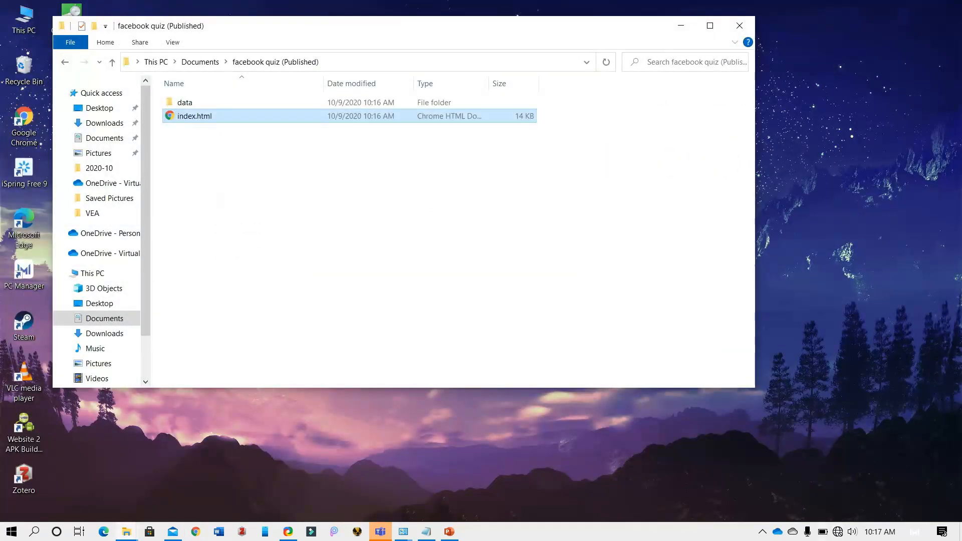
Turn the computer's Wi-Fi connection back on and return to the published folder
click(837, 531)
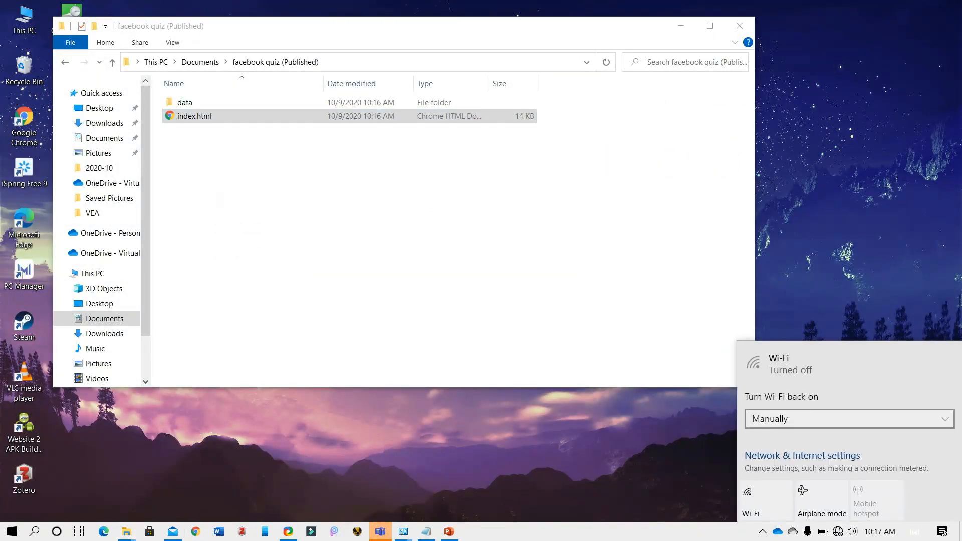
click(765, 499)
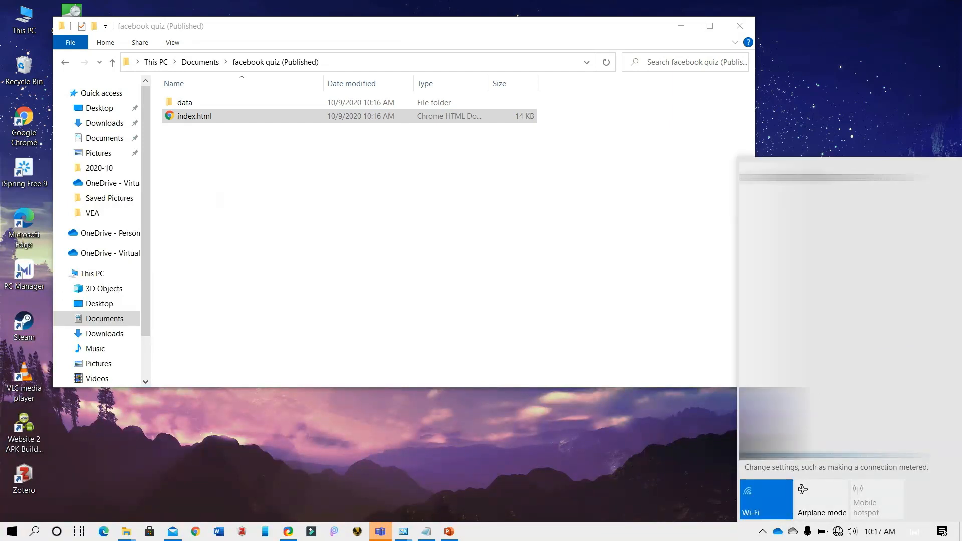
click(501, 250)
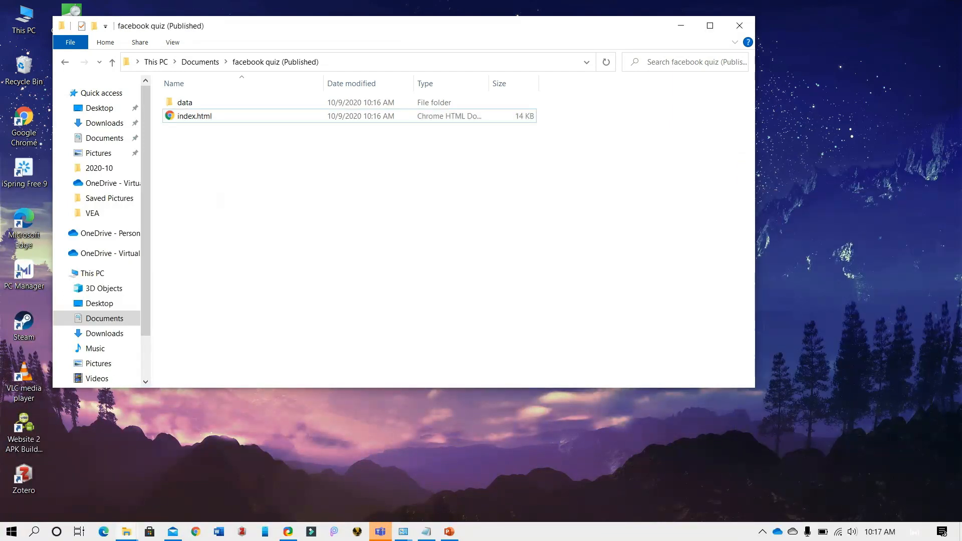
Switch to the PowerPoint presentation and look through its slide thumbnails, from the quiz slide back to the earlier slides
click(450, 531)
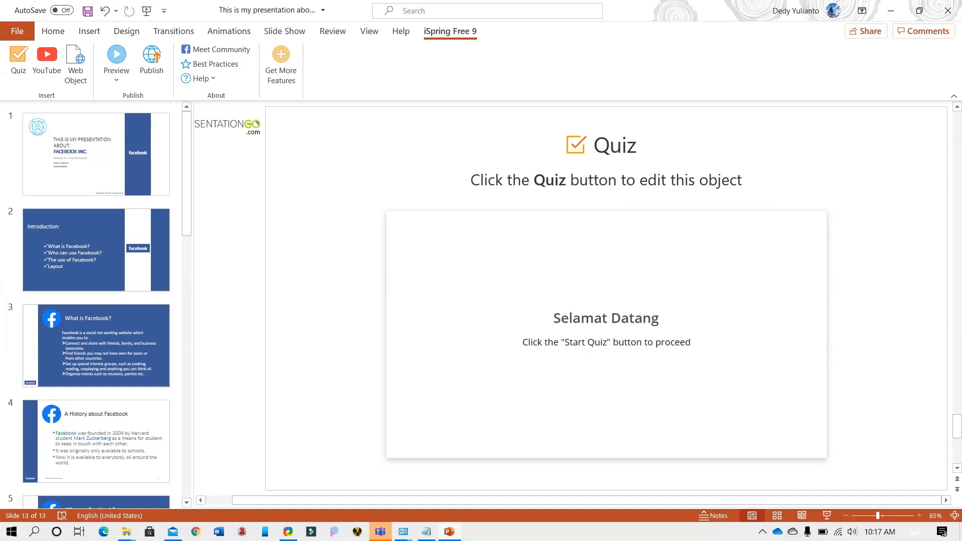
drag(187, 173, 187, 428)
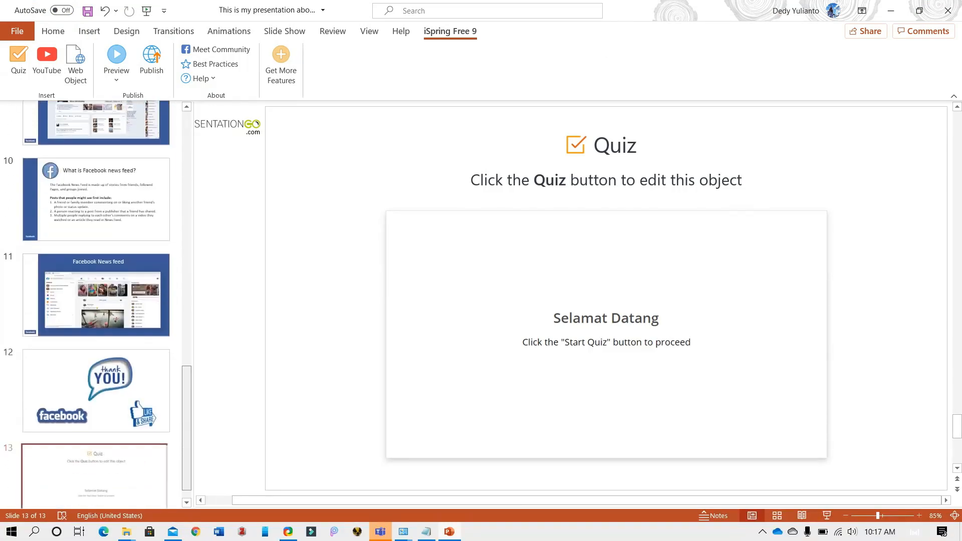
scroll(95, 390, up, 3)
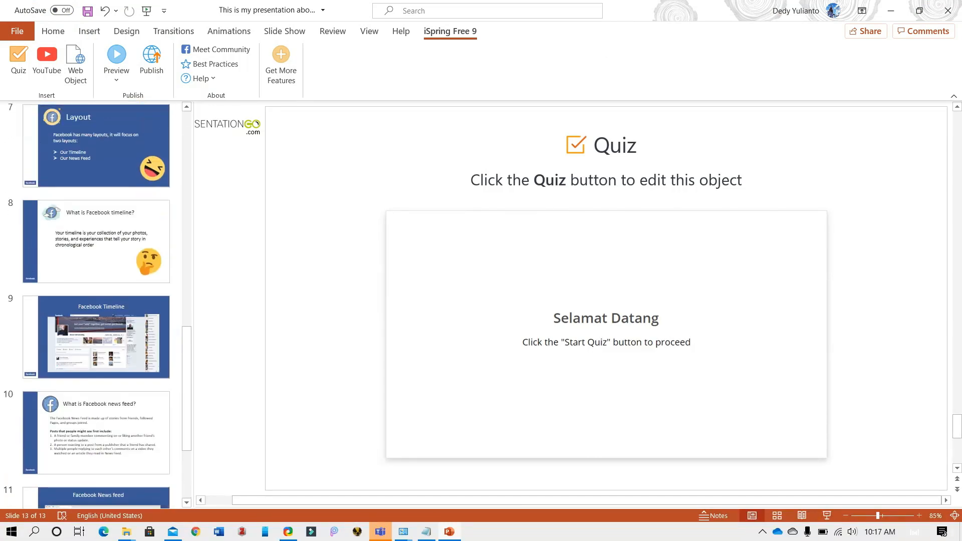
scroll(96, 300, up, 3)
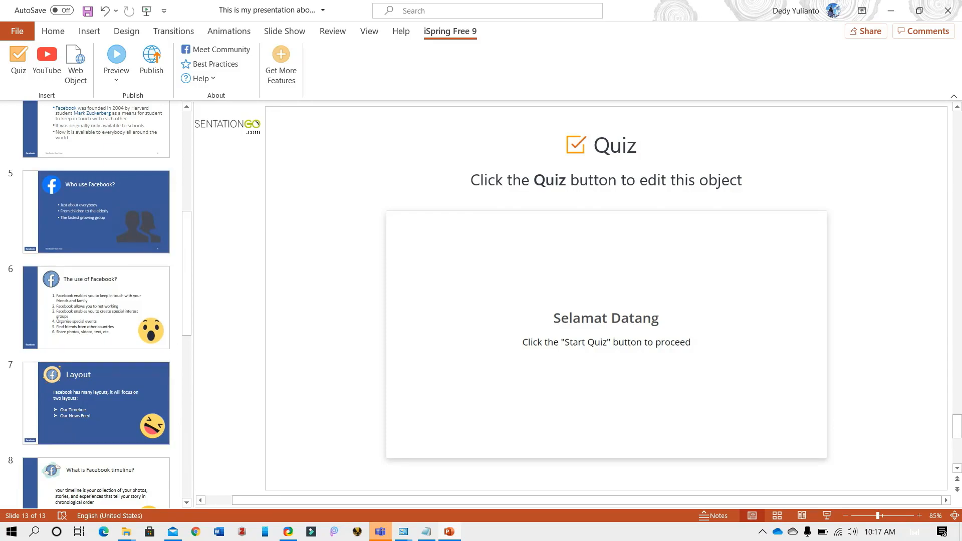